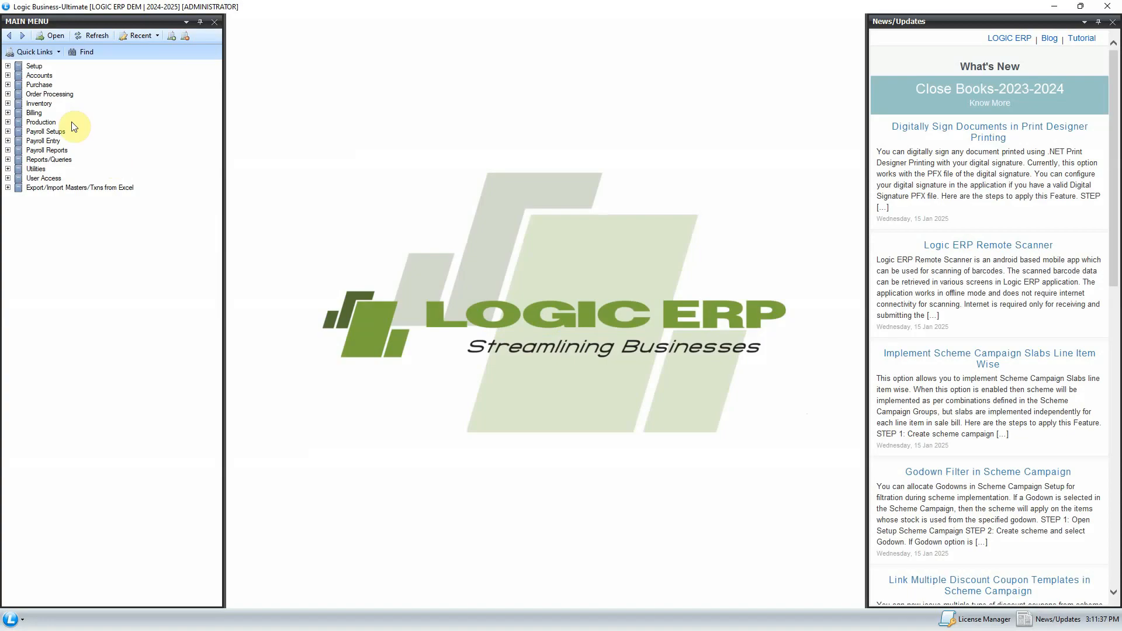
Step: Open the Link Tax Types (Rate Basis) - Purchase screen from the tax setup options
{"action": "left_click", "coordinate": [36, 67]}
{"action": "left_click", "coordinate": [7, 67]}
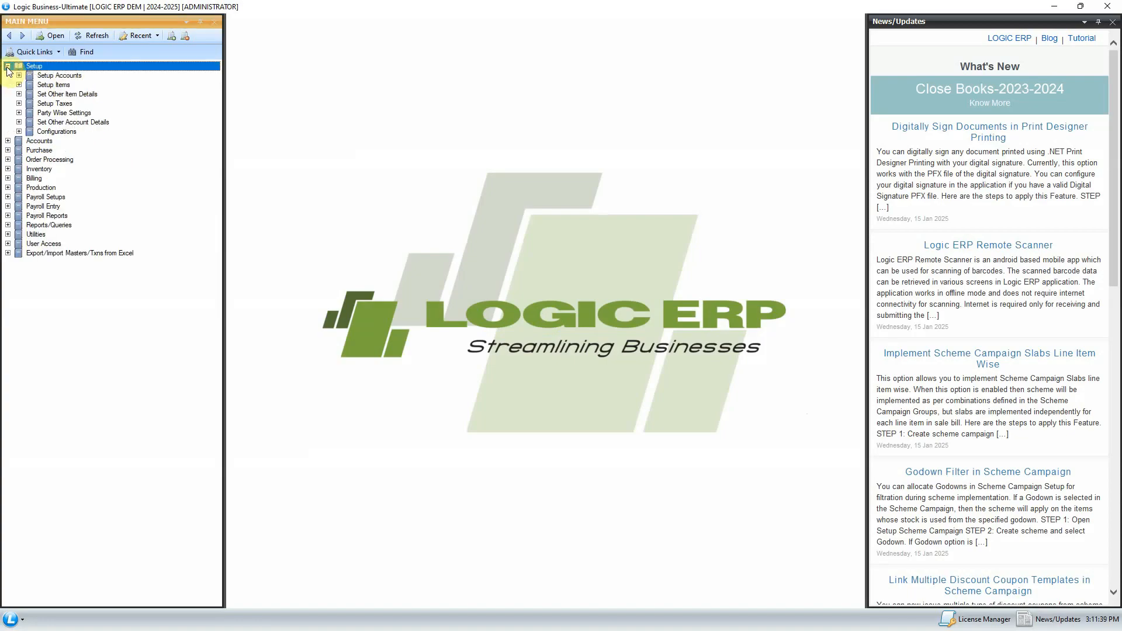
{"action": "left_click", "coordinate": [51, 103]}
{"action": "left_click", "coordinate": [20, 104]}
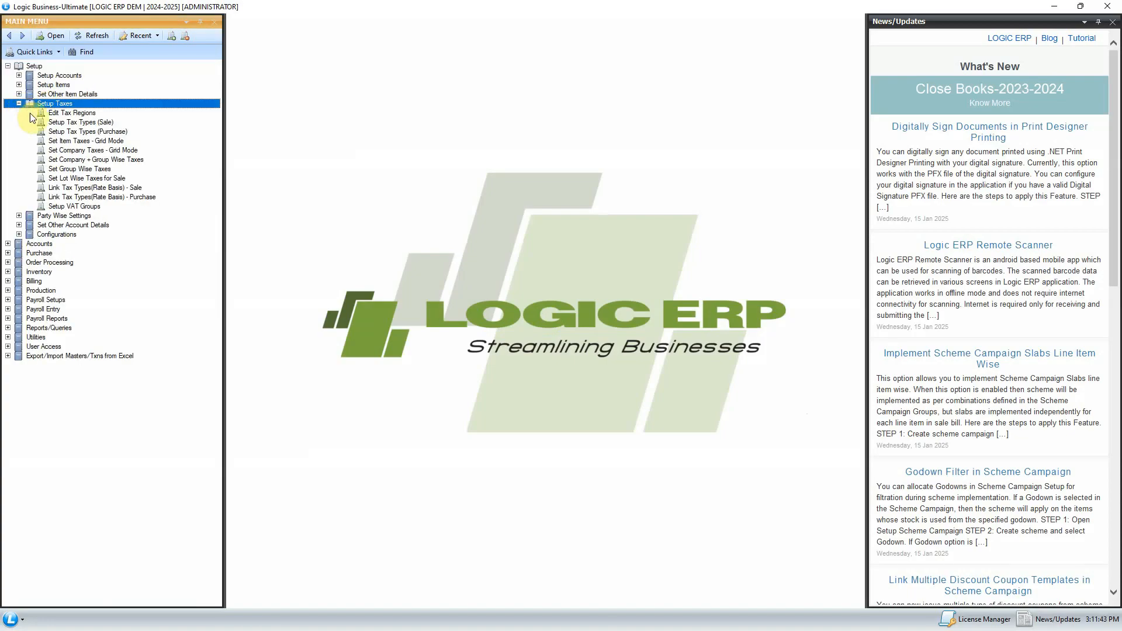
{"action": "left_click", "coordinate": [171, 197]}
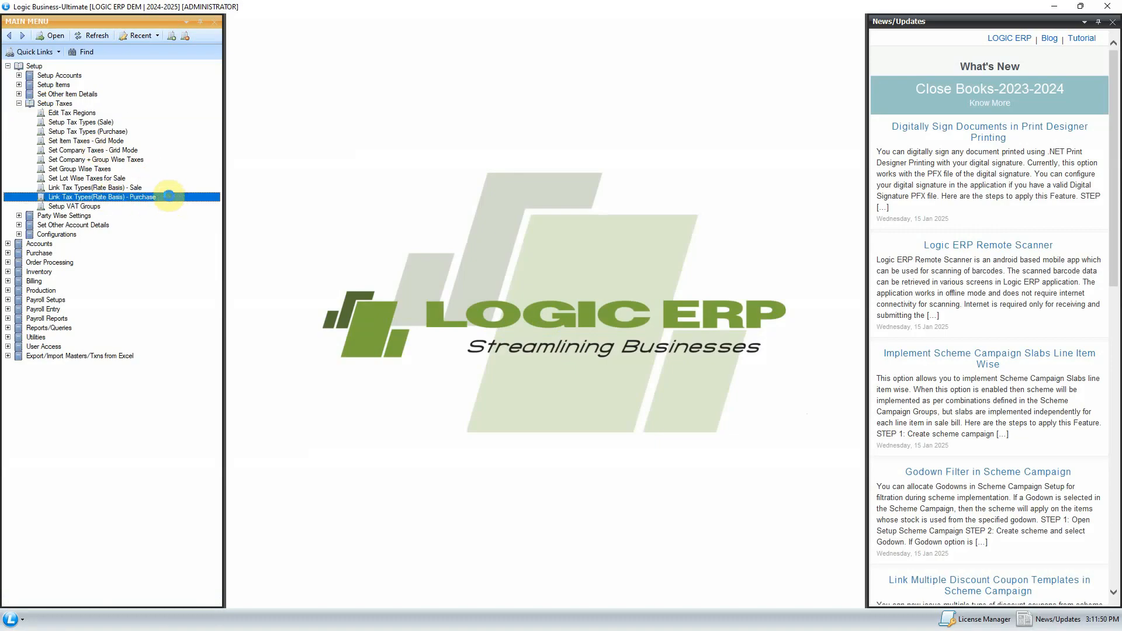
{"action": "double_click", "coordinate": [169, 197]}
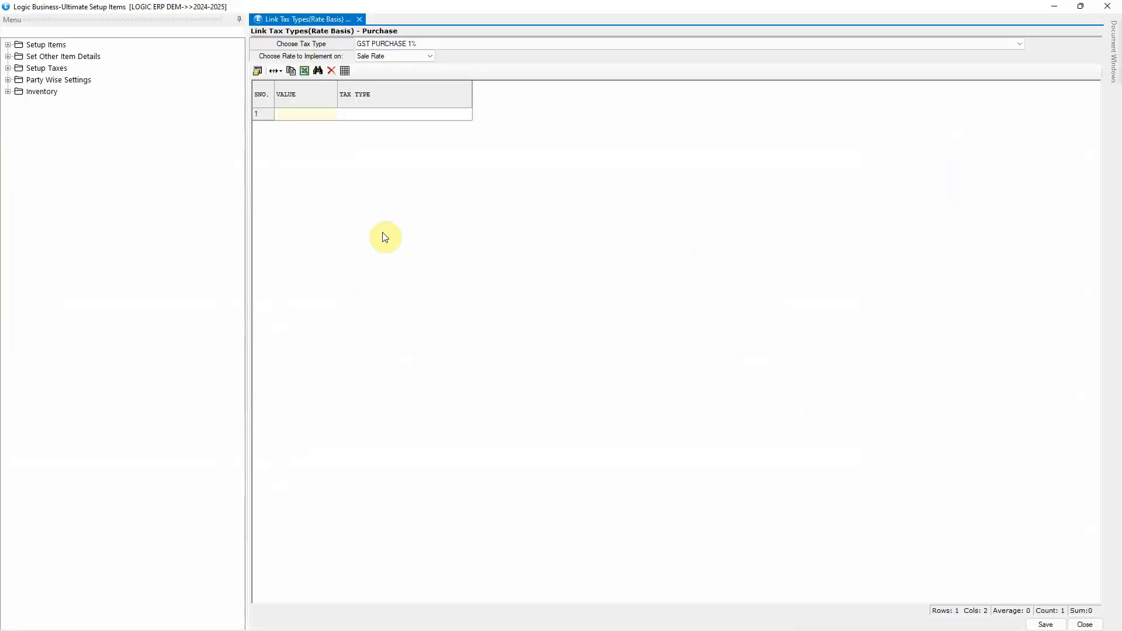
Step: Select GST PURCHASE APPAREL 5% and examine its linked threshold value and tax type
{"action": "left_click", "coordinate": [504, 44]}
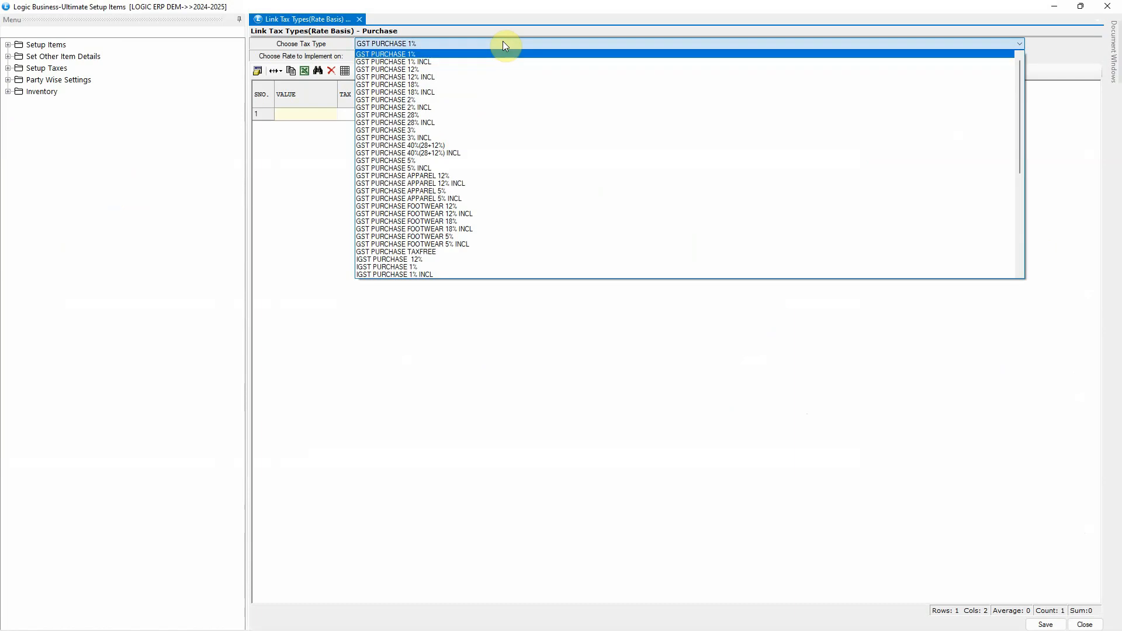
{"action": "scroll", "coordinate": [503, 45], "scroll_direction": "down", "scroll_amount": 1}
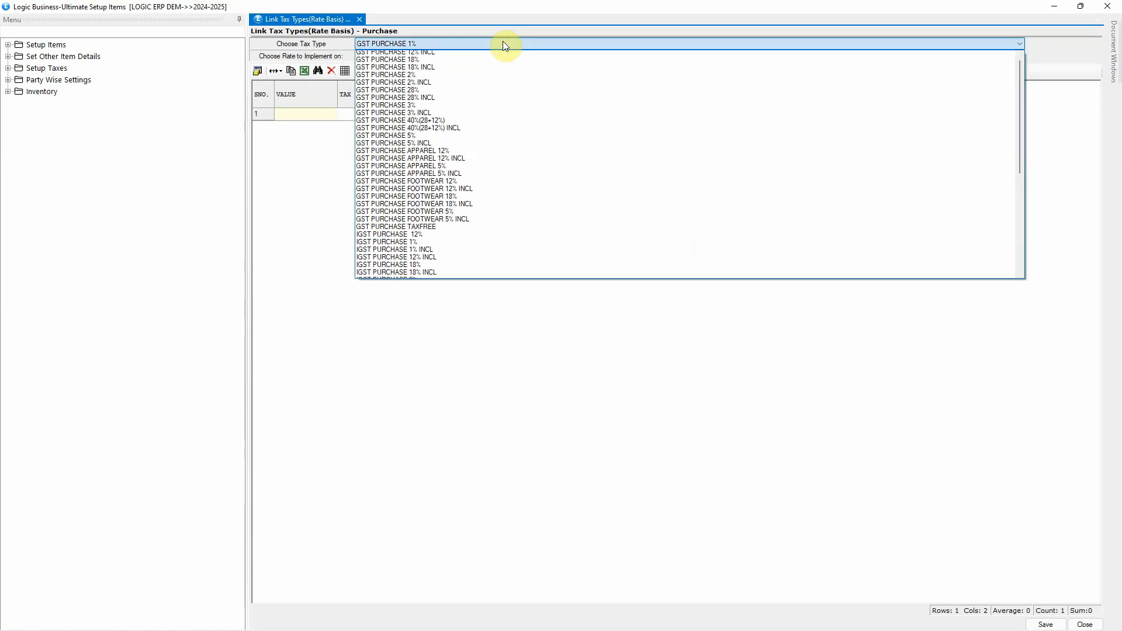
{"action": "scroll", "coordinate": [504, 46], "scroll_direction": "down", "scroll_amount": 2}
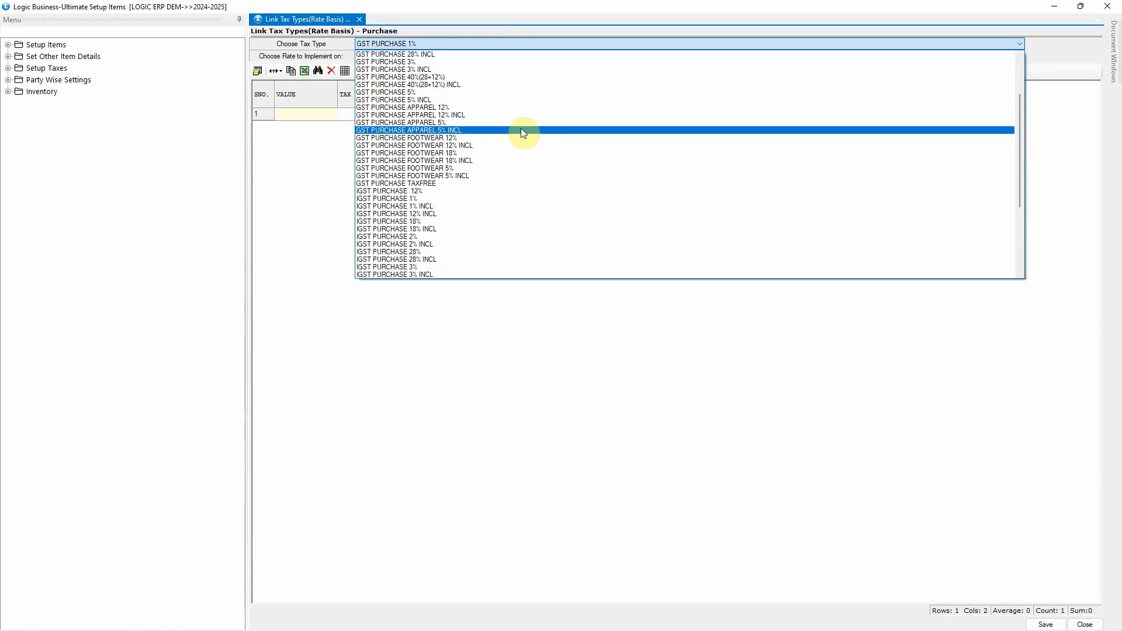
{"action": "left_click", "coordinate": [529, 122]}
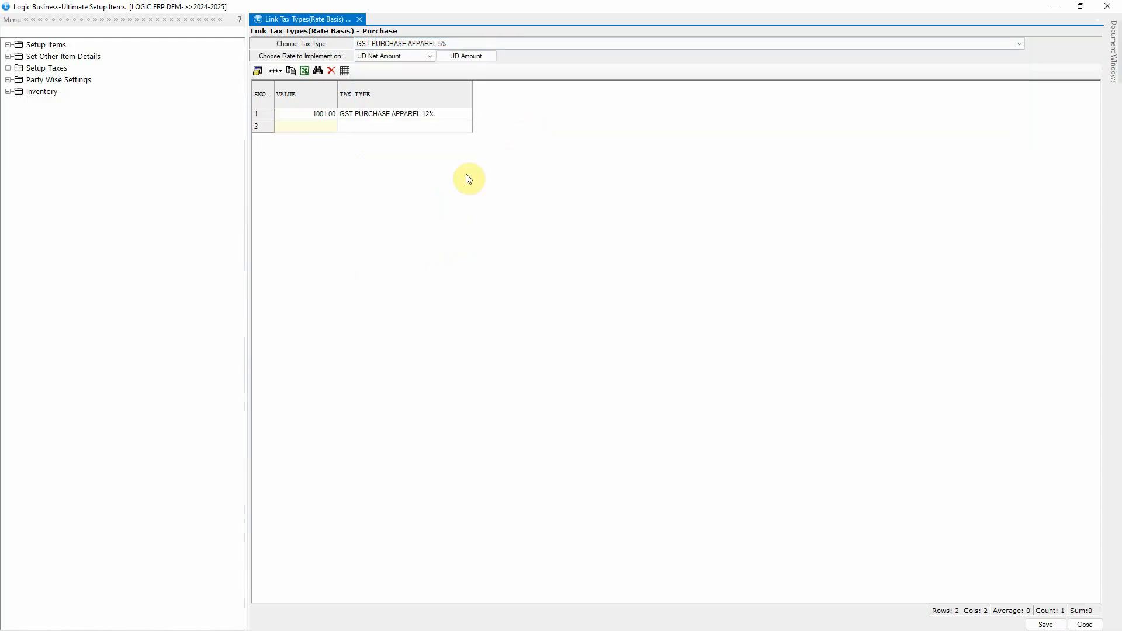
{"action": "left_click", "coordinate": [302, 115]}
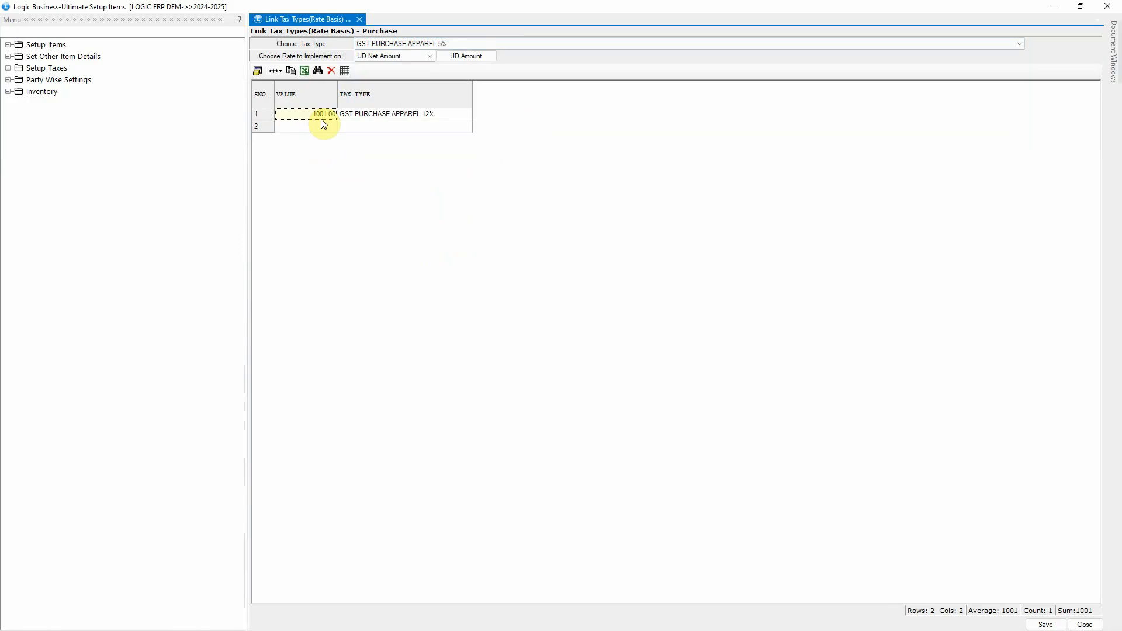
{"action": "left_click", "coordinate": [448, 120]}
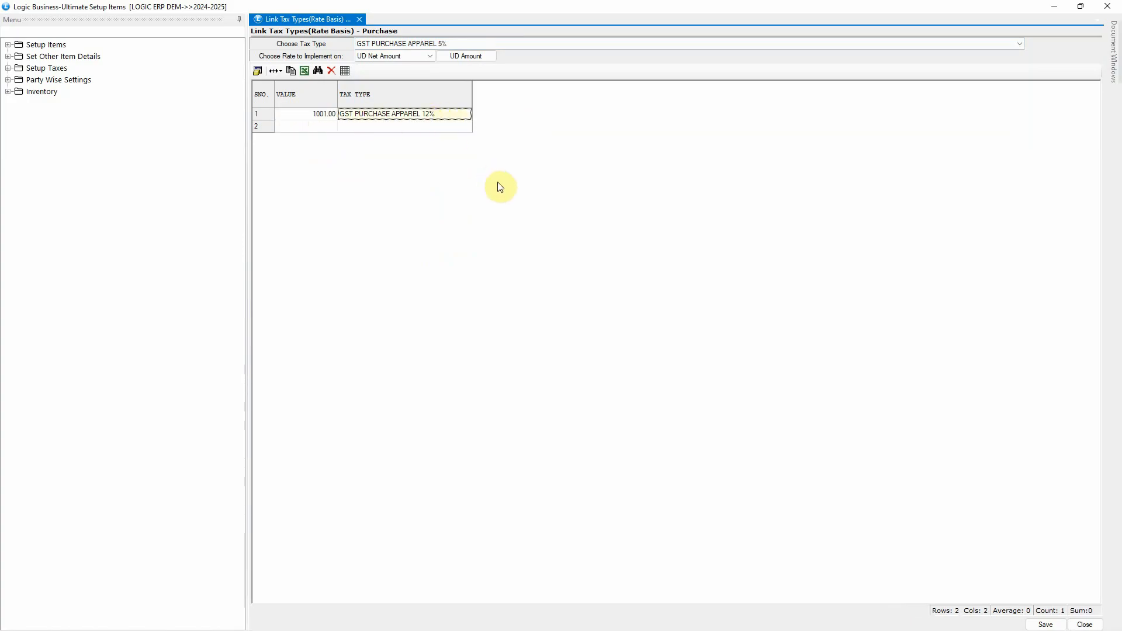
Step: Select GST PURCHASE FOOTWEAR 12% and examine its linked threshold value and tax type
{"action": "left_click", "coordinate": [523, 45]}
{"action": "scroll", "coordinate": [522, 44], "scroll_direction": "down", "scroll_amount": 4}
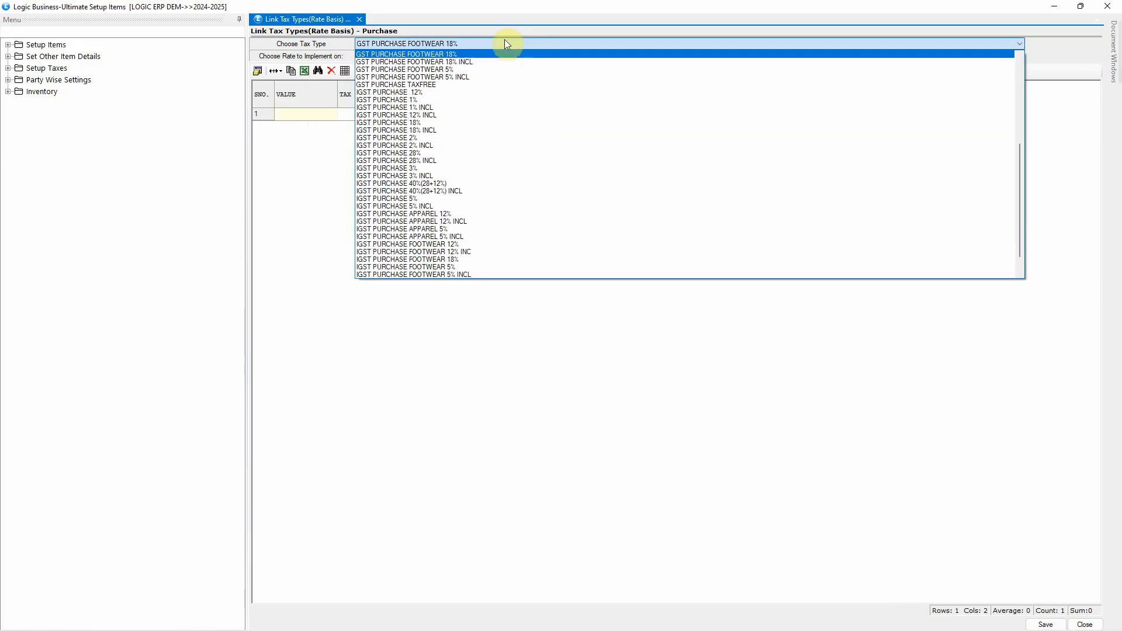
{"action": "scroll", "coordinate": [493, 73], "scroll_direction": "up", "scroll_amount": 1}
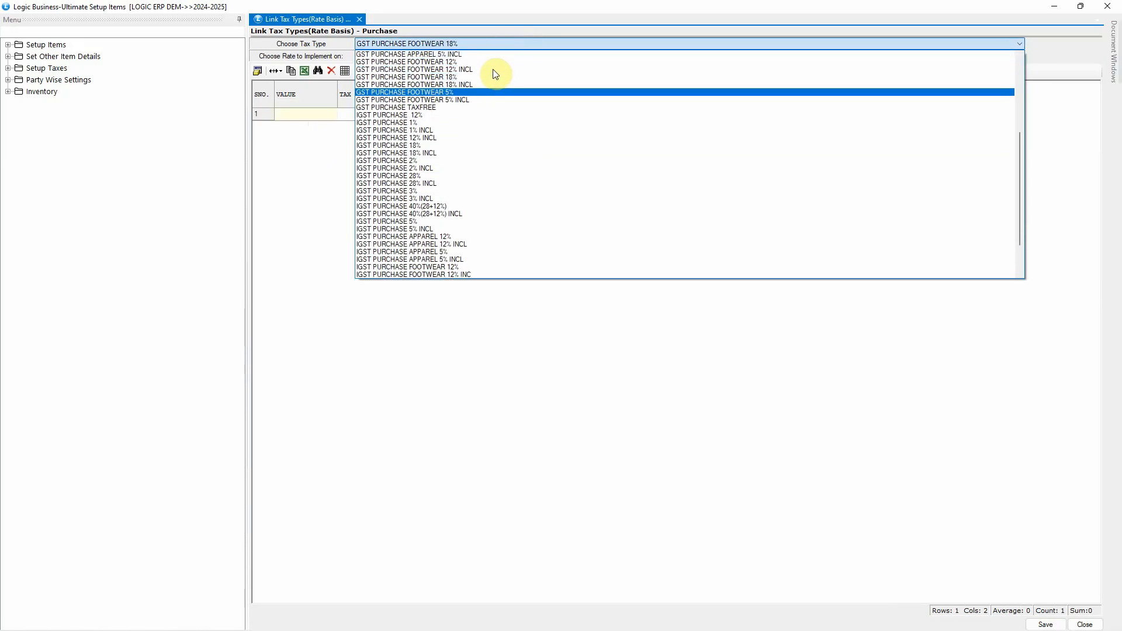
{"action": "left_click", "coordinate": [484, 62]}
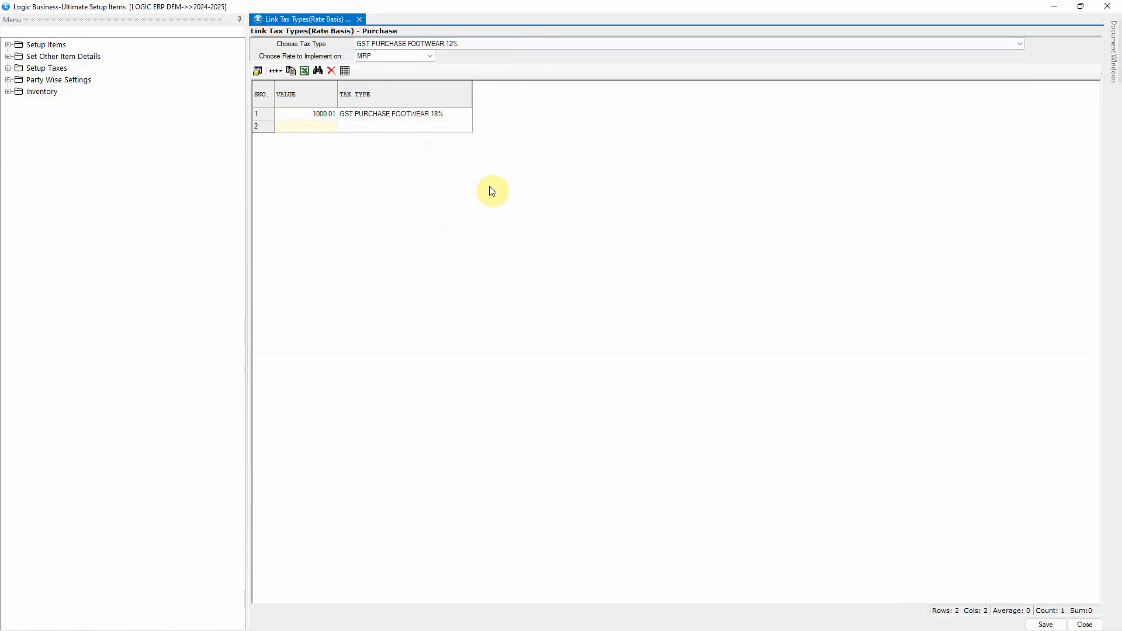
{"action": "left_click", "coordinate": [321, 115]}
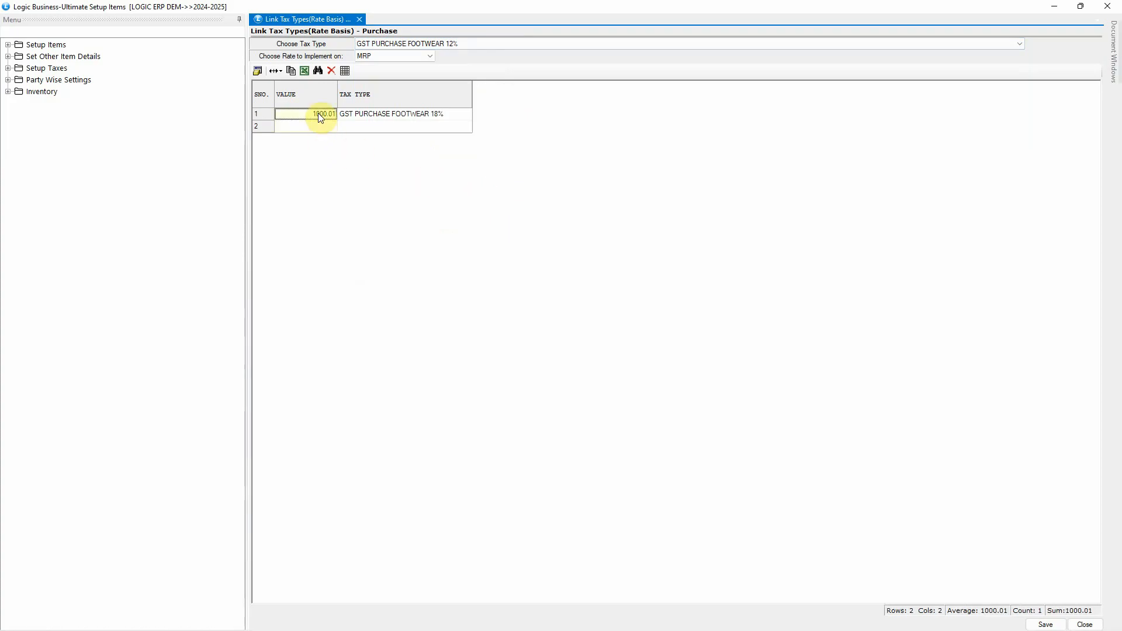
{"action": "left_click", "coordinate": [402, 117]}
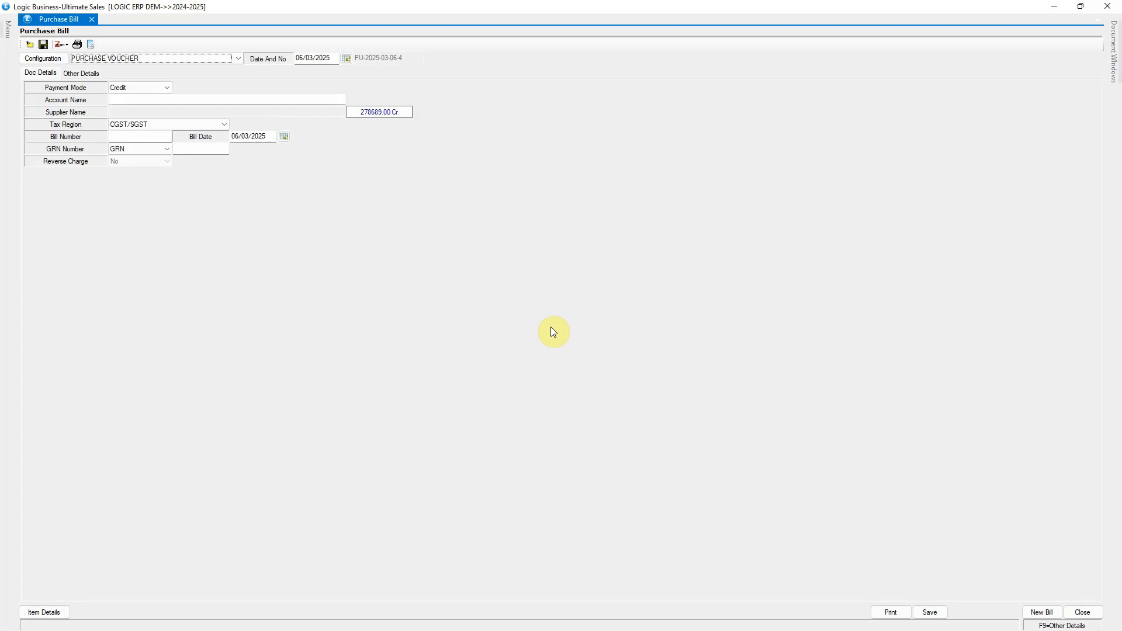
Step: Search the supplier accounts for LOGIC and choose LOGIC ERP SOL. as the purchase bill's account
{"action": "left_click", "coordinate": [198, 102]}
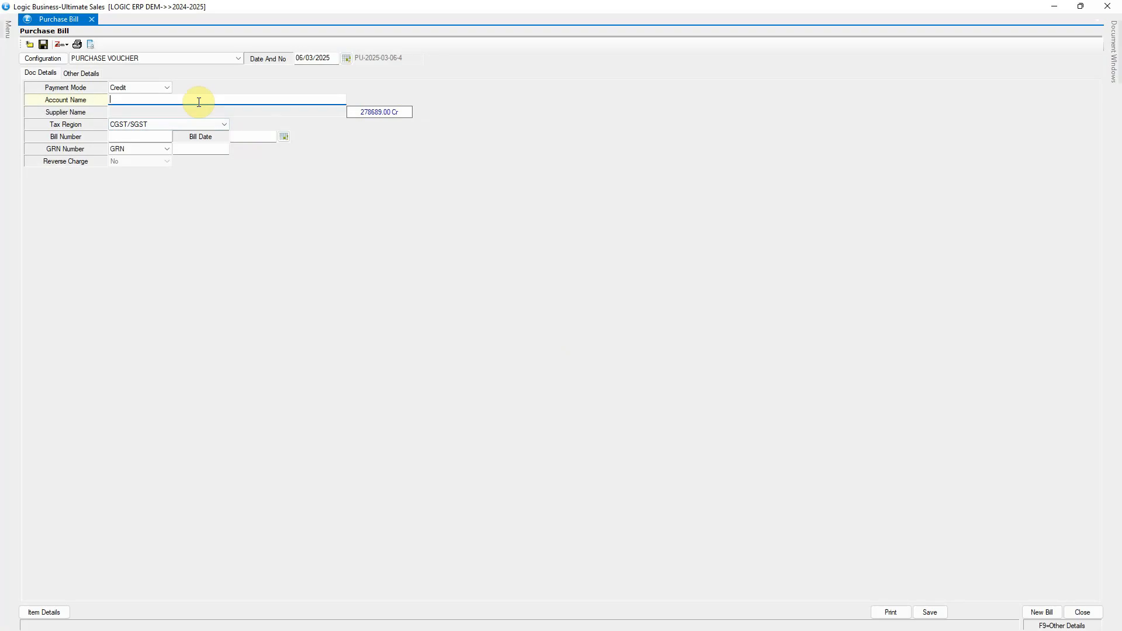
{"action": "type", "text": "LOGI"}
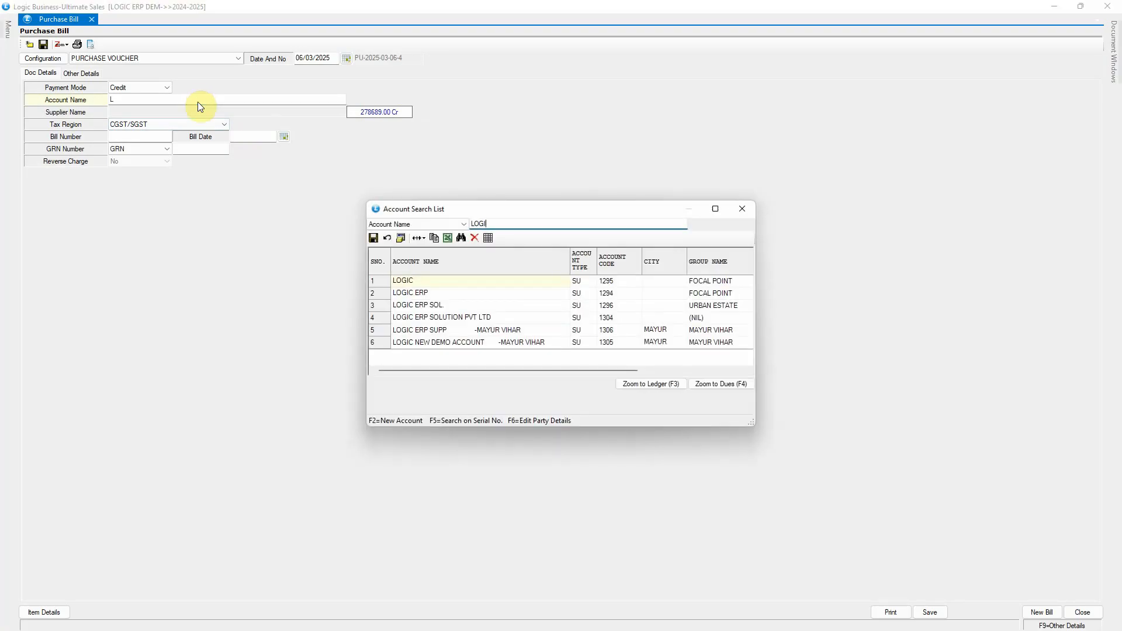
{"action": "type", "text": "C"}
{"action": "key", "text": "Down"}
{"action": "key", "text": "Down"}
{"action": "key", "text": "Down"}
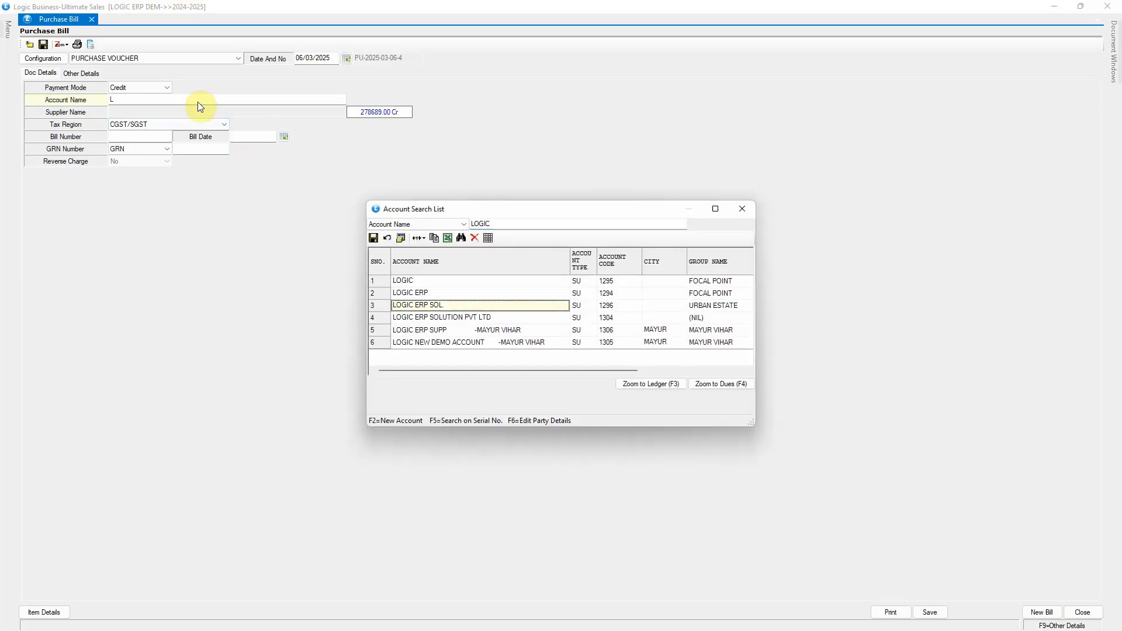
{"action": "key", "text": "Return"}
Step: Enter bill number PO-45, bill date 06/03/2025 and GRN number 20, and proceed to the item details
{"action": "type", "text": "PO-45"}
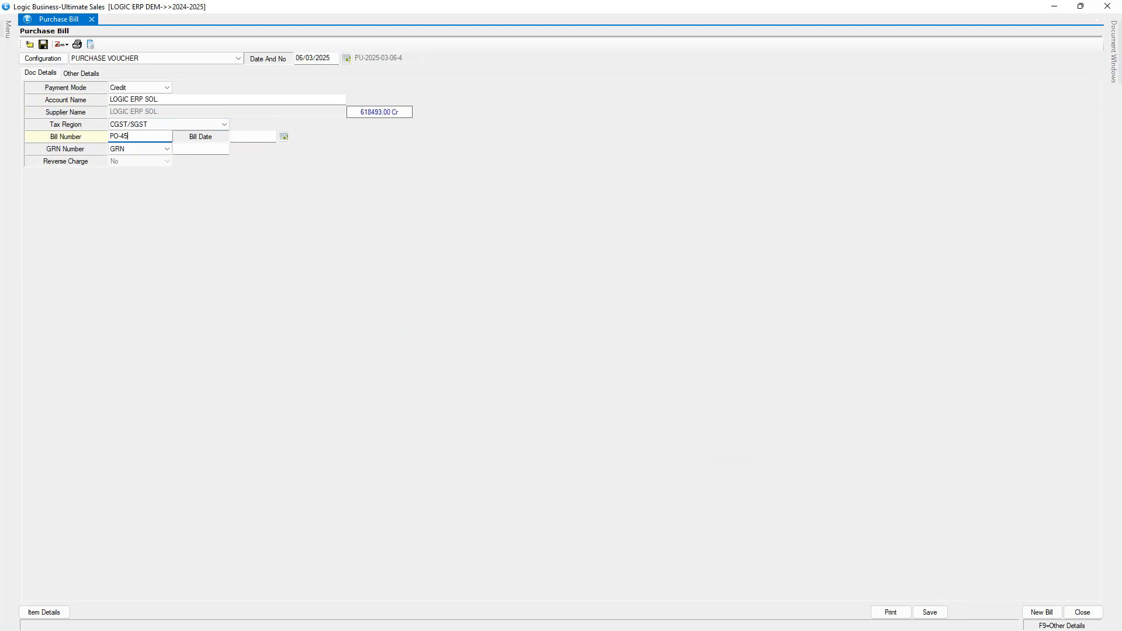
{"action": "key", "text": "Return"}
{"action": "left_click", "coordinate": [254, 139]}
{"action": "key", "text": "Return"}
{"action": "key", "text": "Return"}
{"action": "type", "text": "25"}
{"action": "key", "text": "Return"}
{"action": "key", "text": "Return"}
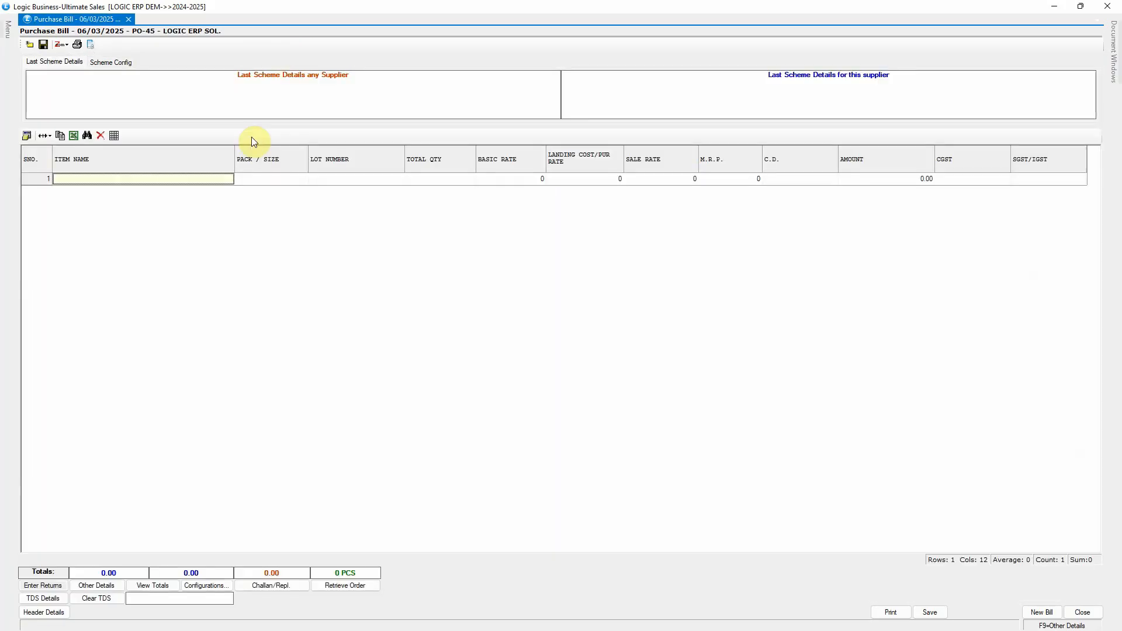
Step: Add the item KRUTIKA STYLISH KURTI BL 6 in size S with lot number PO9 to the first row
{"action": "type", "text": "KRUT"}
{"action": "key", "text": "Return"}
{"action": "key", "text": "Return"}
{"action": "type", "text": "PO9"}
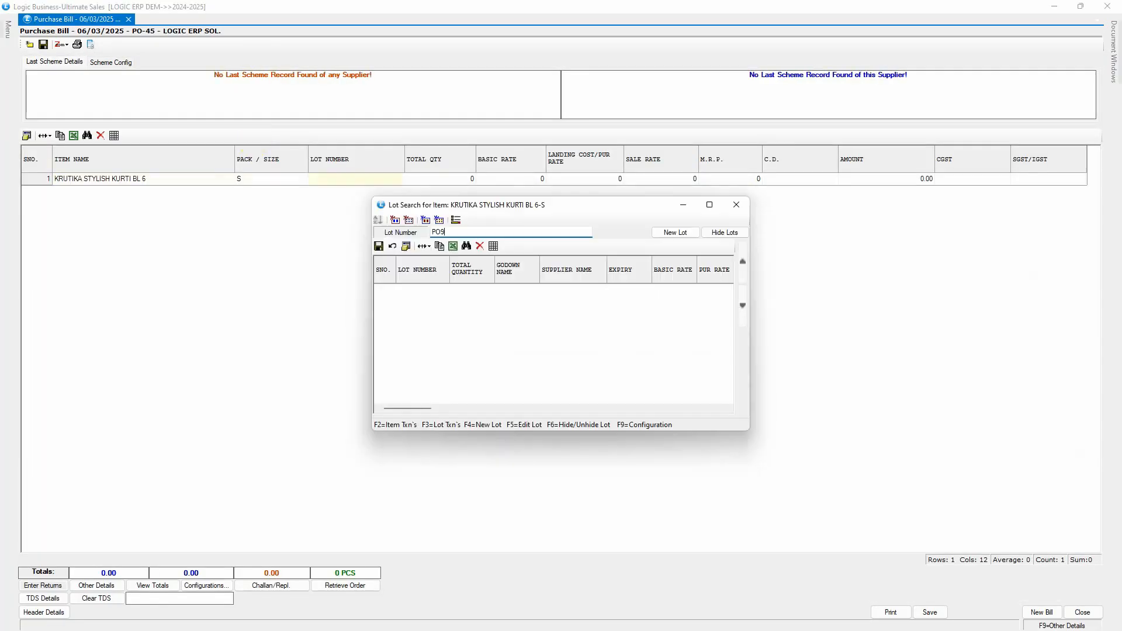
{"action": "key", "text": "Return"}
Step: Enter quantity 10, basic and landing rates 500, sale rate 1200 and M.R.P. 1200 for the kurti, and check its CGST and SGST rates
{"action": "type", "text": "10"}
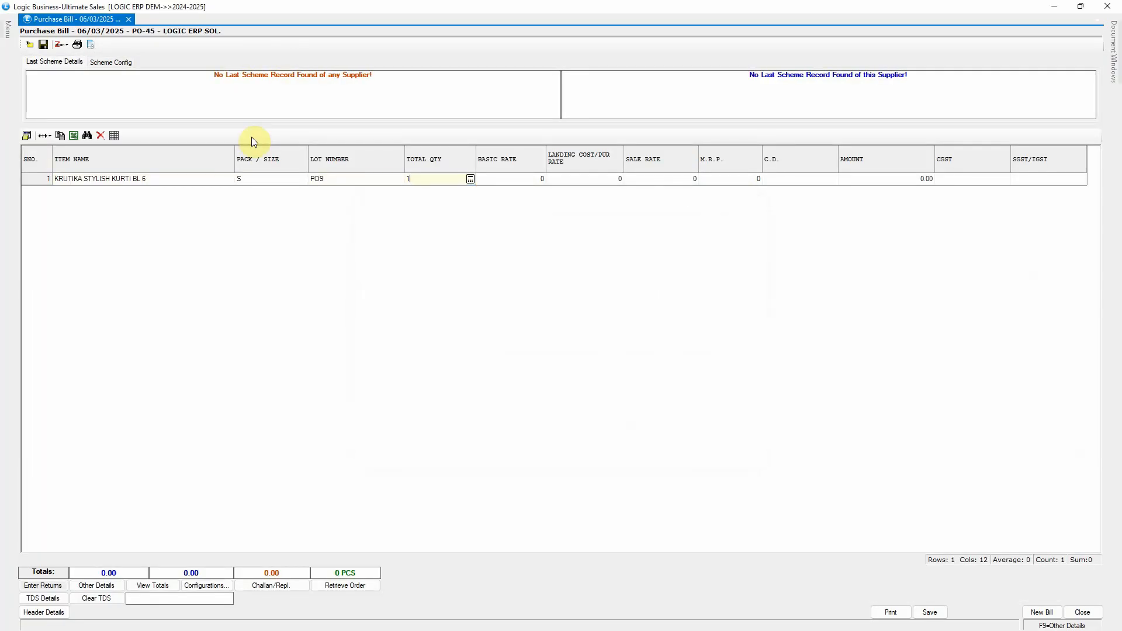
{"action": "key", "text": "Return"}
{"action": "type", "text": "500"}
{"action": "key", "text": "Return"}
{"action": "type", "text": "50"}
{"action": "key", "text": "Return"}
{"action": "type", "text": "1200"}
{"action": "key", "text": "Return"}
{"action": "type", "text": "1200"}
{"action": "key", "text": "Return"}
{"action": "key", "text": "Return"}
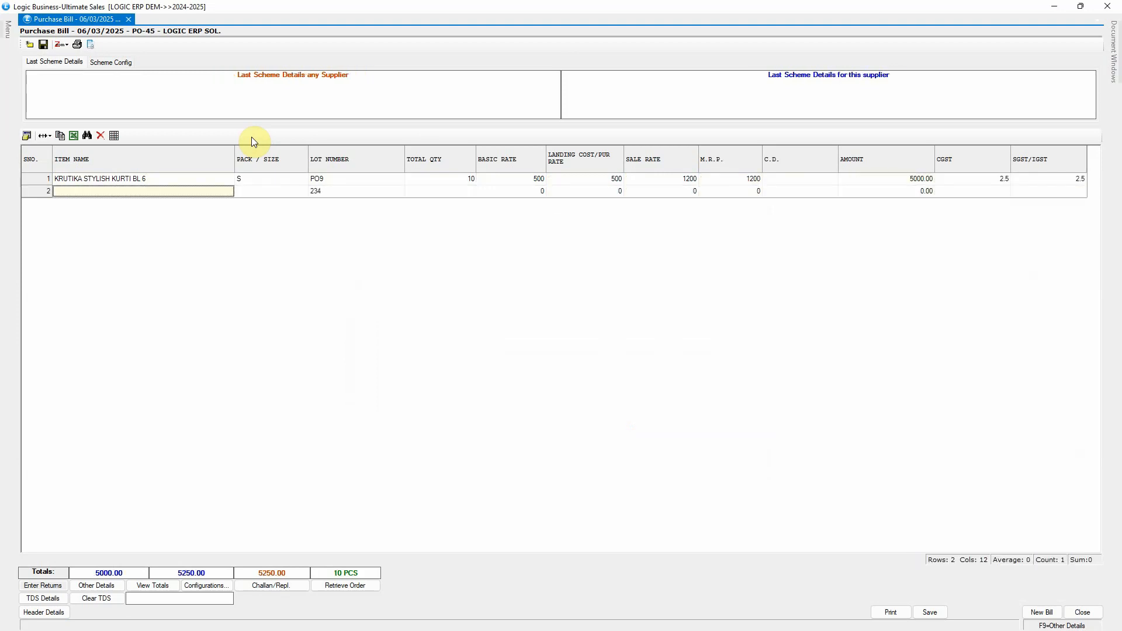
{"action": "left_click", "coordinate": [1003, 182]}
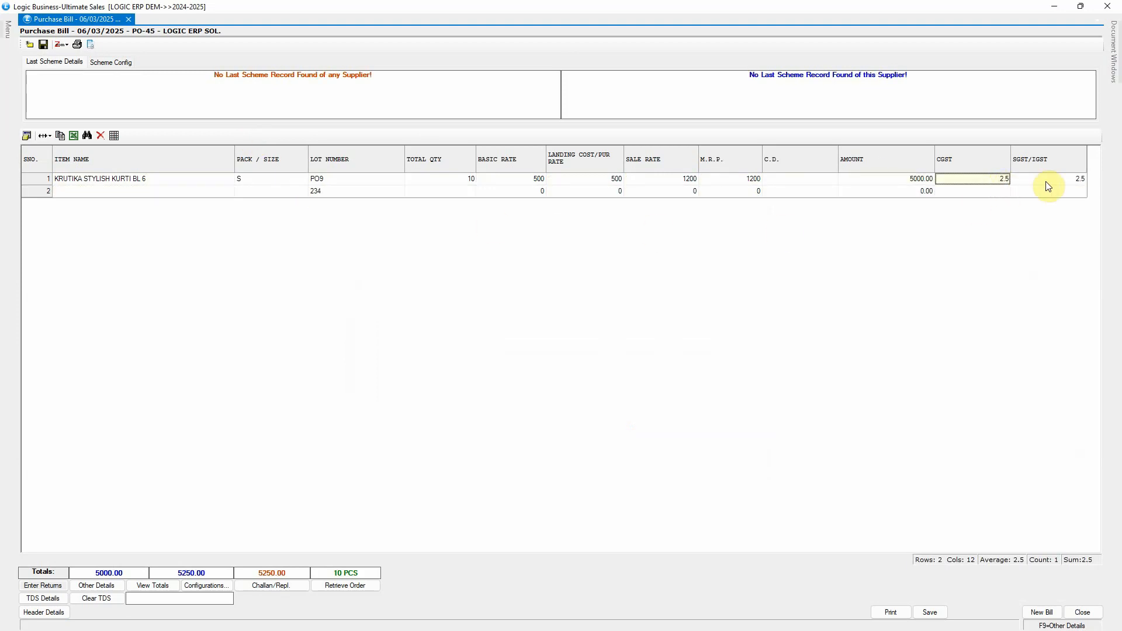
{"action": "left_click", "coordinate": [1049, 182]}
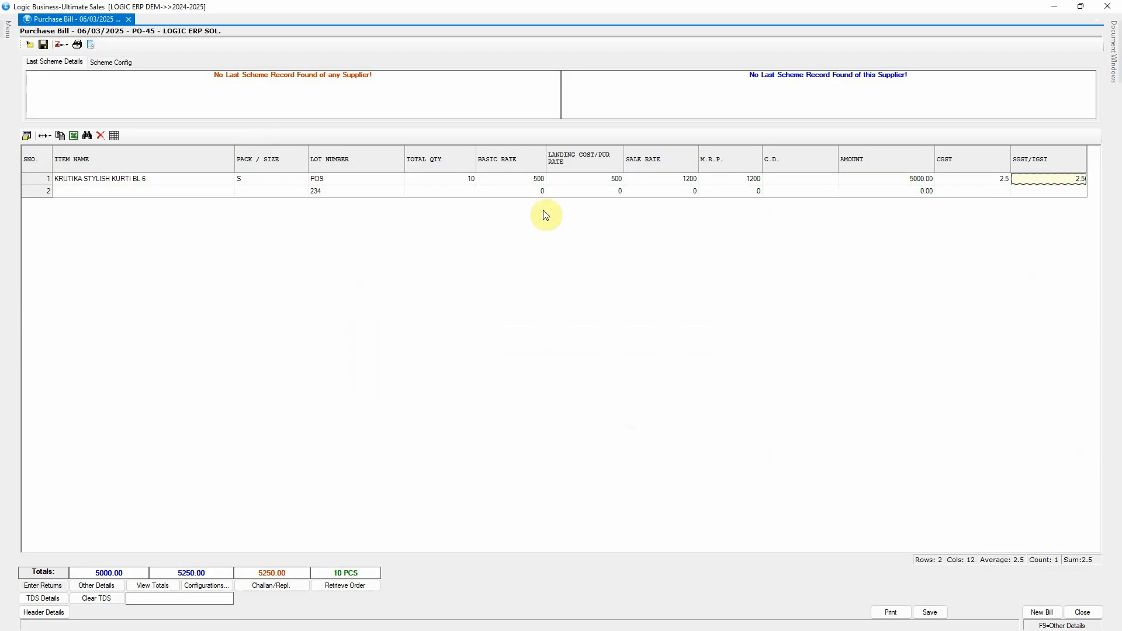
Step: Change the kurti's basic and landing cost rates to 1100 and recheck its SGST/IGST rate
{"action": "left_click", "coordinate": [529, 178]}
{"action": "type", "text": "1100"}
{"action": "key", "text": "Return"}
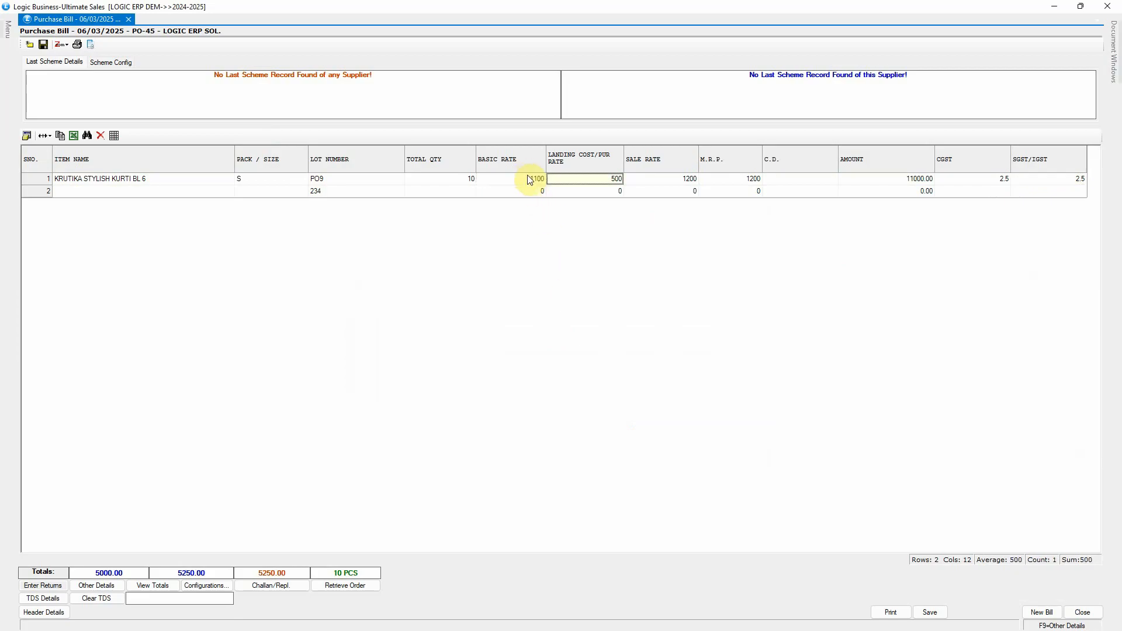
{"action": "key", "text": "Return"}
{"action": "key", "text": "Return"}
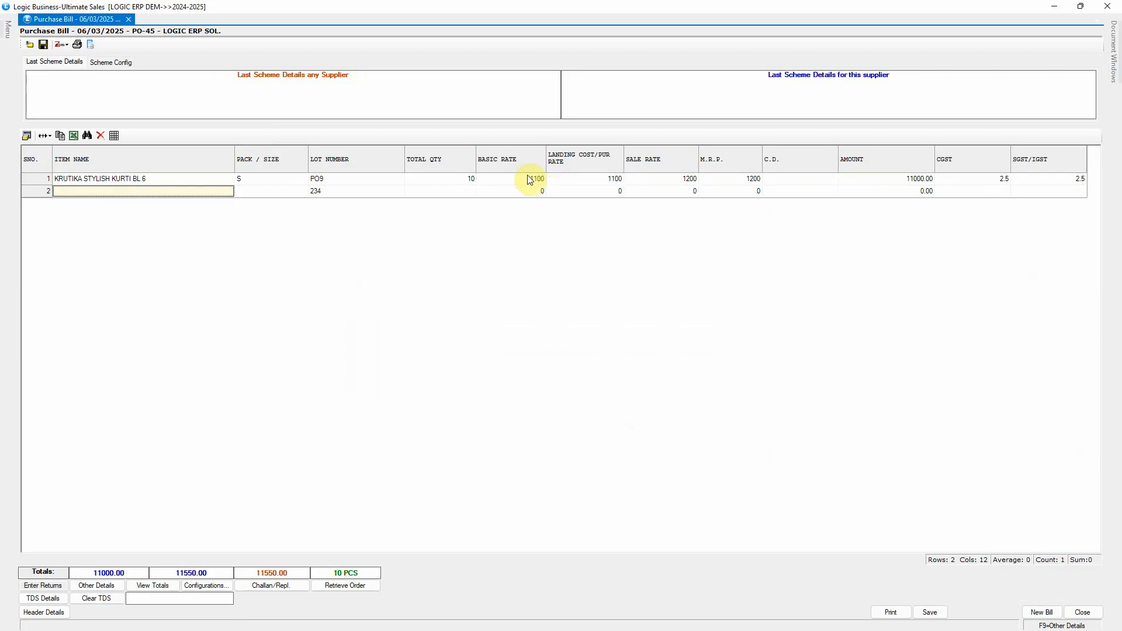
{"action": "left_click", "coordinate": [1032, 180]}
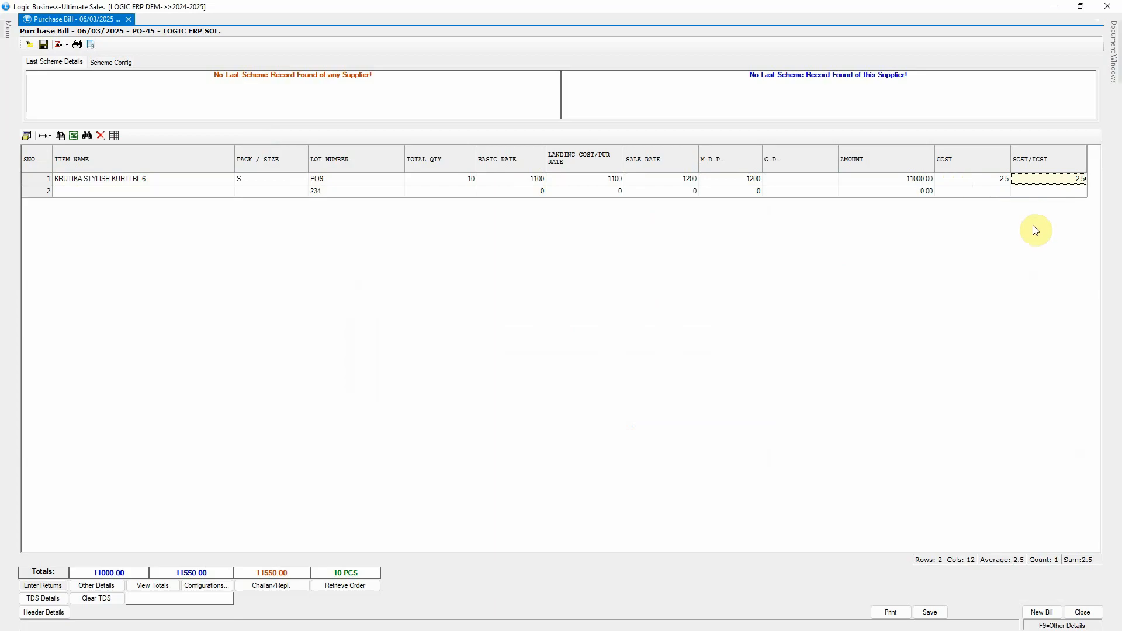
{"action": "key", "text": "Home"}
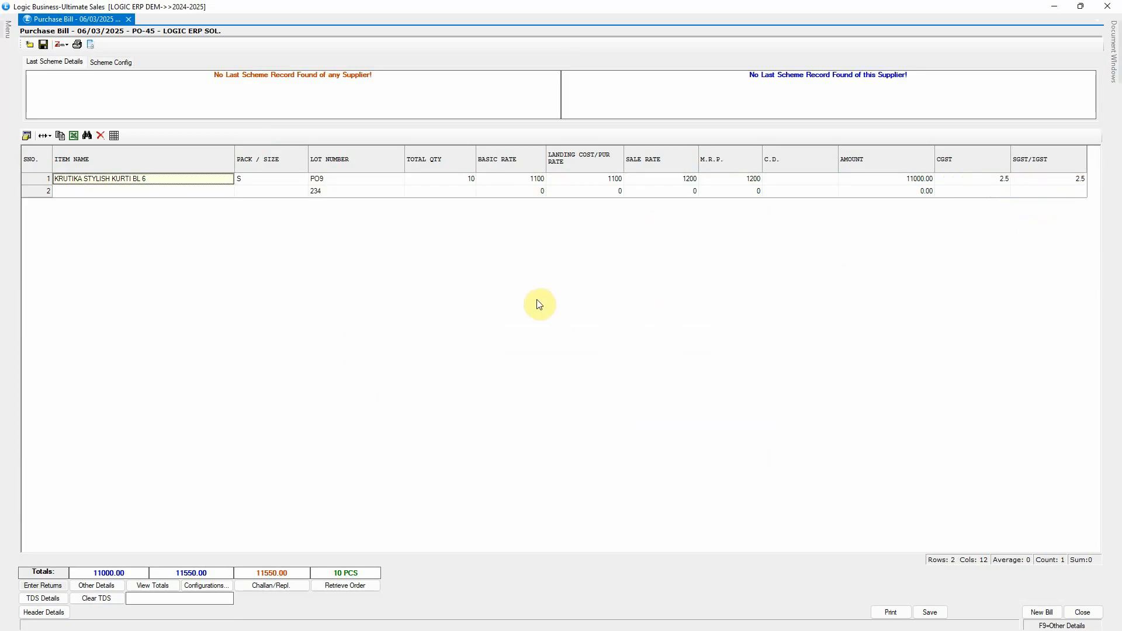
Step: Set Linked Tax Types to Refresh Row Wise in the PURCHASE VOUCHER configuration and save the configuration
{"action": "left_click", "coordinate": [51, 613]}
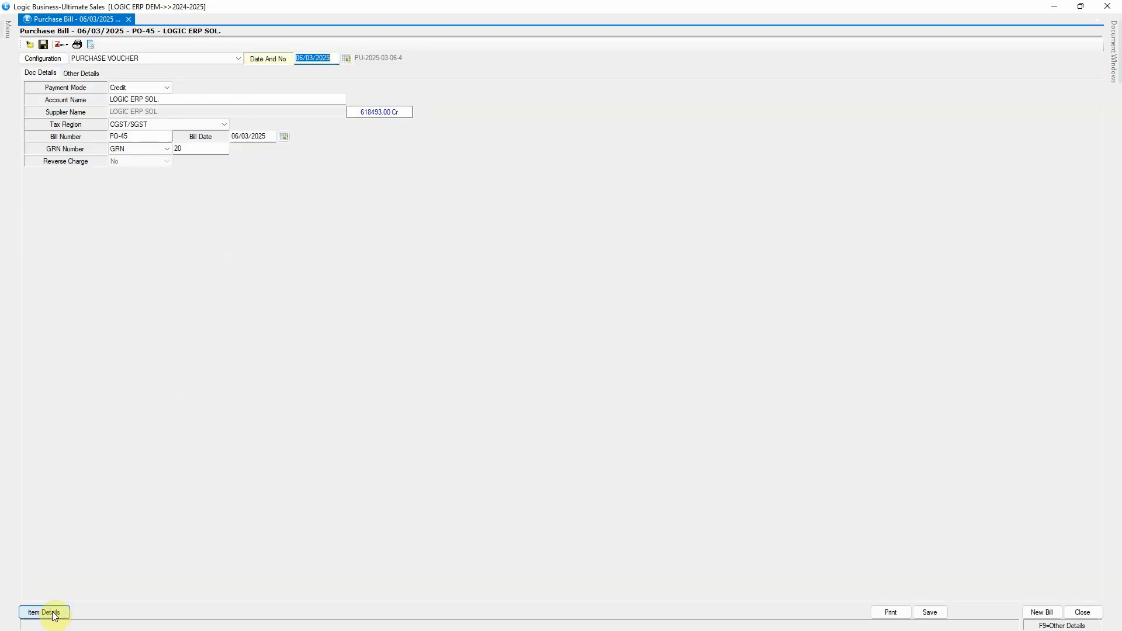
{"action": "left_click", "coordinate": [56, 60]}
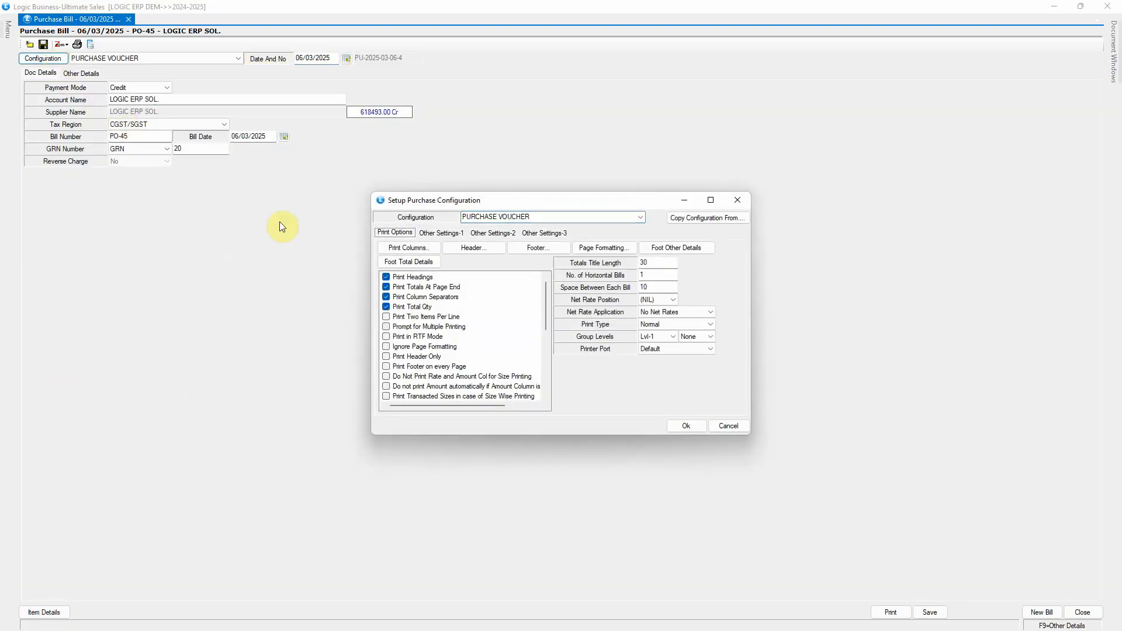
{"action": "left_click", "coordinate": [479, 234]}
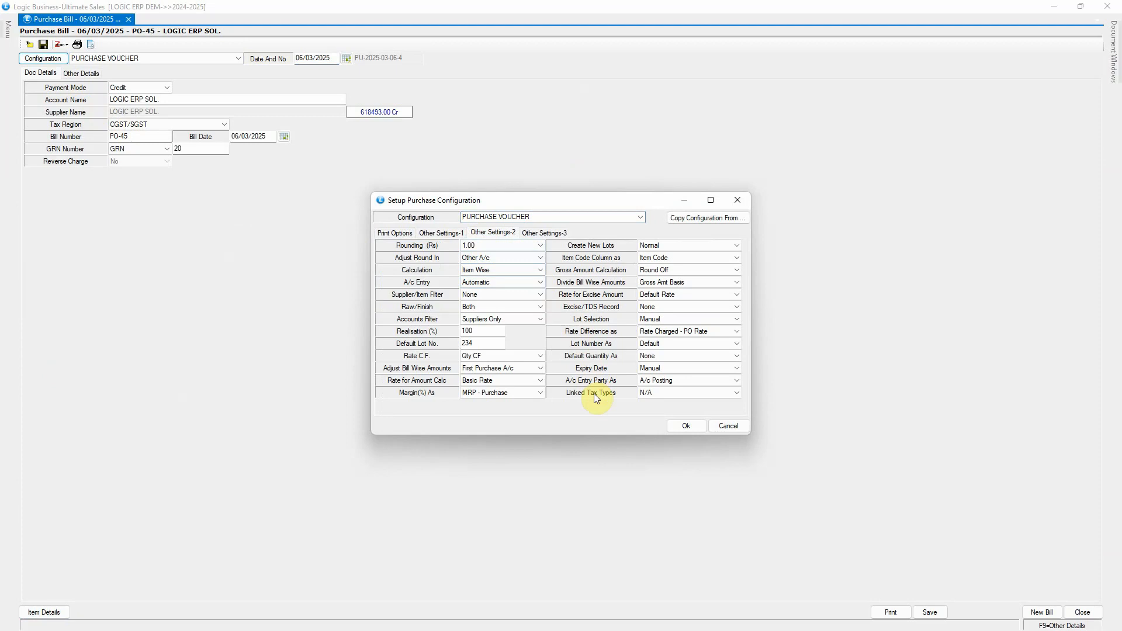
{"action": "left_click", "coordinate": [740, 395]}
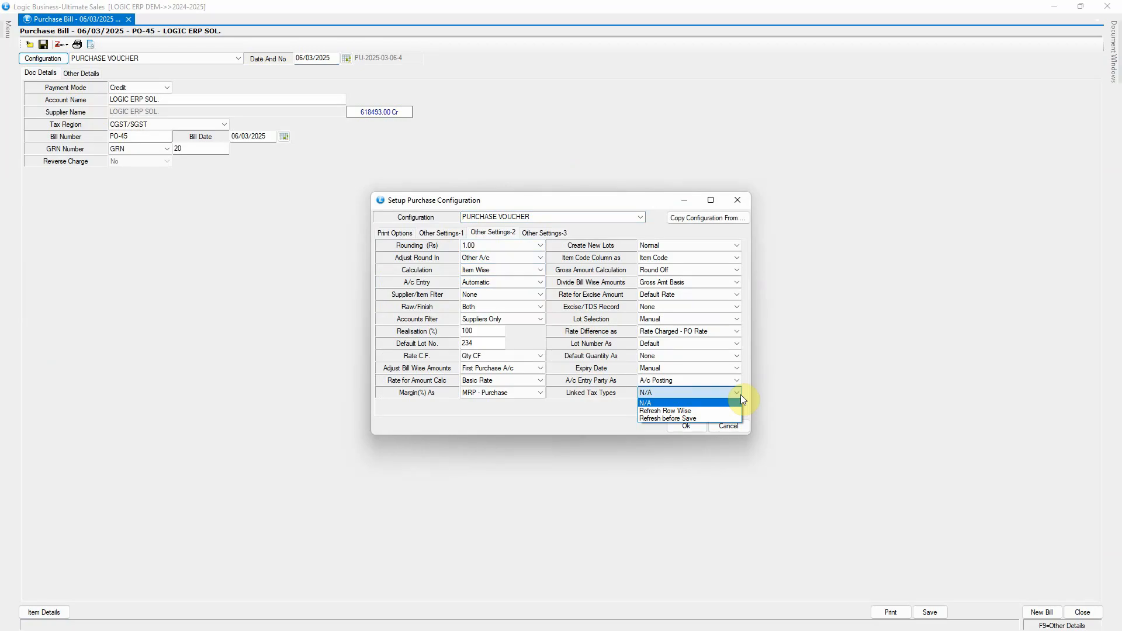
{"action": "left_click", "coordinate": [714, 411]}
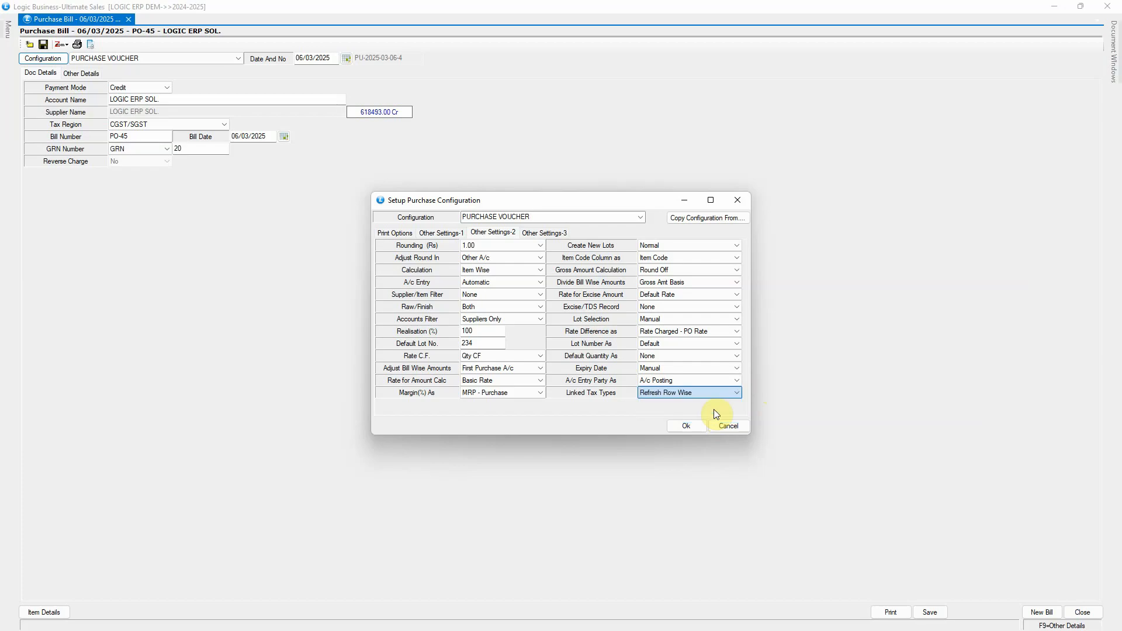
{"action": "left_click", "coordinate": [689, 425]}
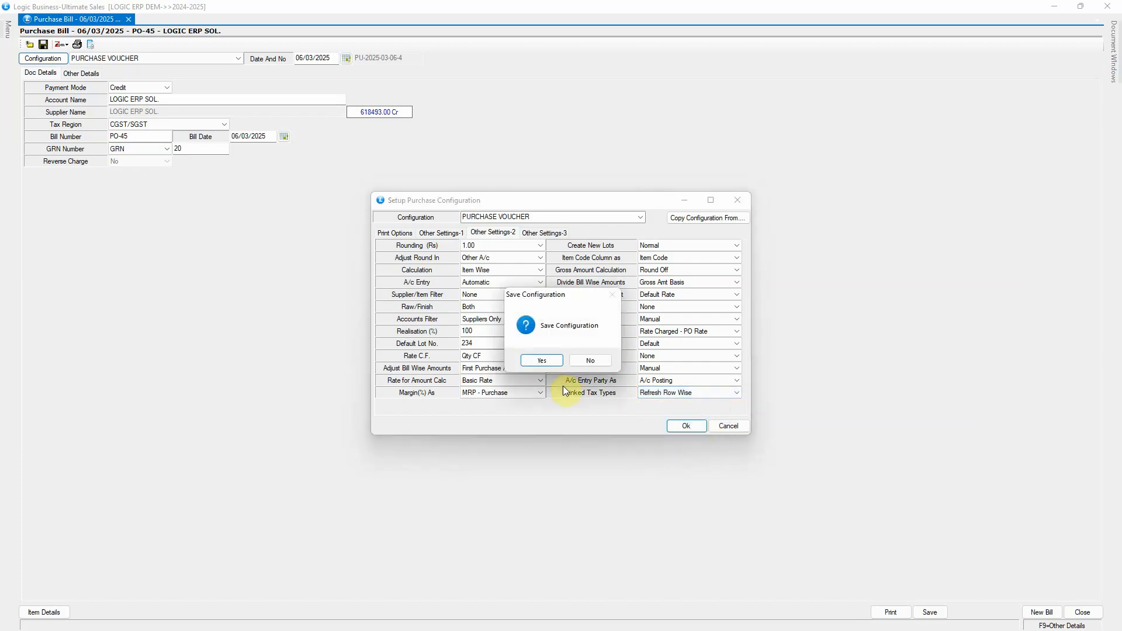
{"action": "left_click", "coordinate": [544, 360]}
Step: Start a new purchase bill without saving the existing one, and choose LOGIC ERP SOL. as the account
{"action": "left_click", "coordinate": [1039, 611]}
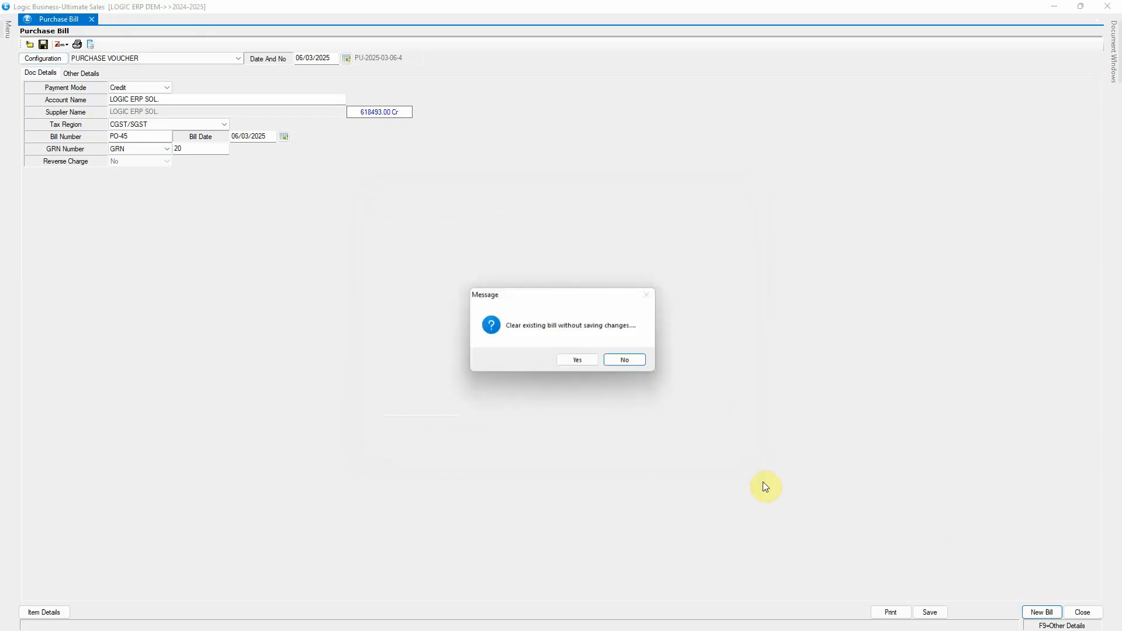
{"action": "left_click", "coordinate": [568, 363]}
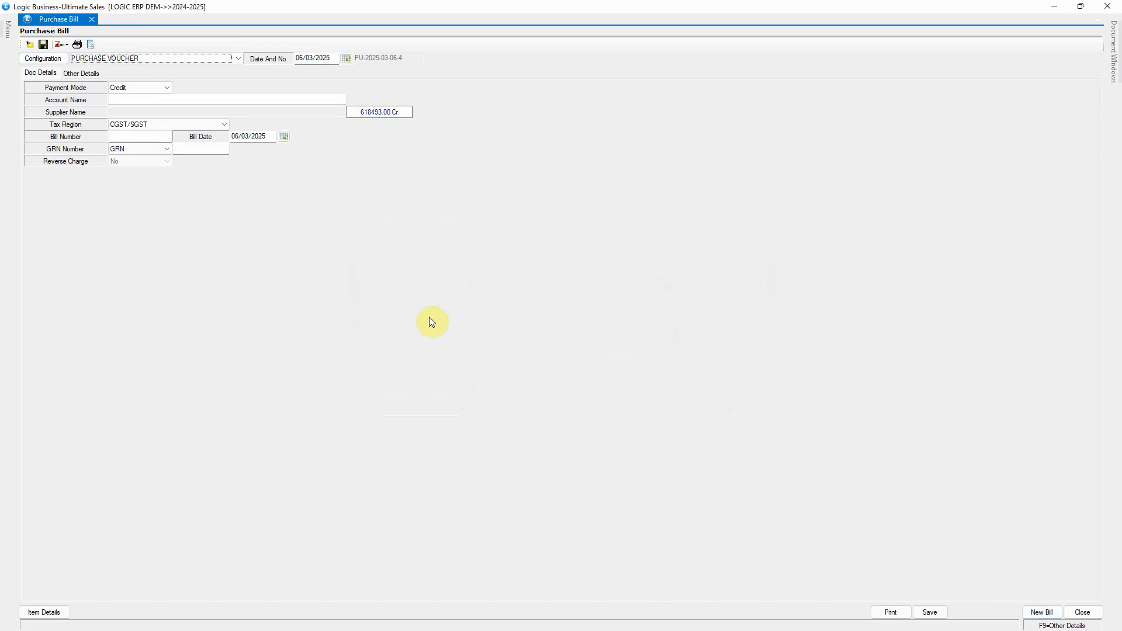
{"action": "left_click", "coordinate": [139, 102]}
{"action": "type", "text": "LOGIC"}
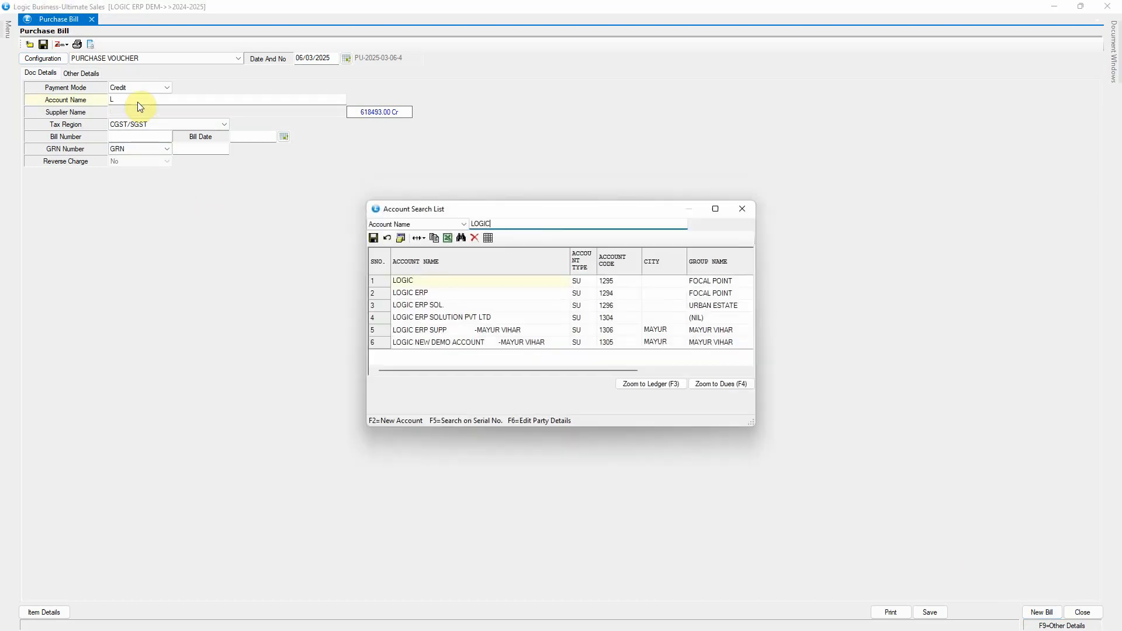
{"action": "key", "text": "Down"}
{"action": "key", "text": "Down"}
{"action": "key", "text": "Return"}
Step: Enter bill number PO99, bill date 06/03/2025 and GRN number 20, and proceed to the item details
{"action": "type", "text": "PO99"}
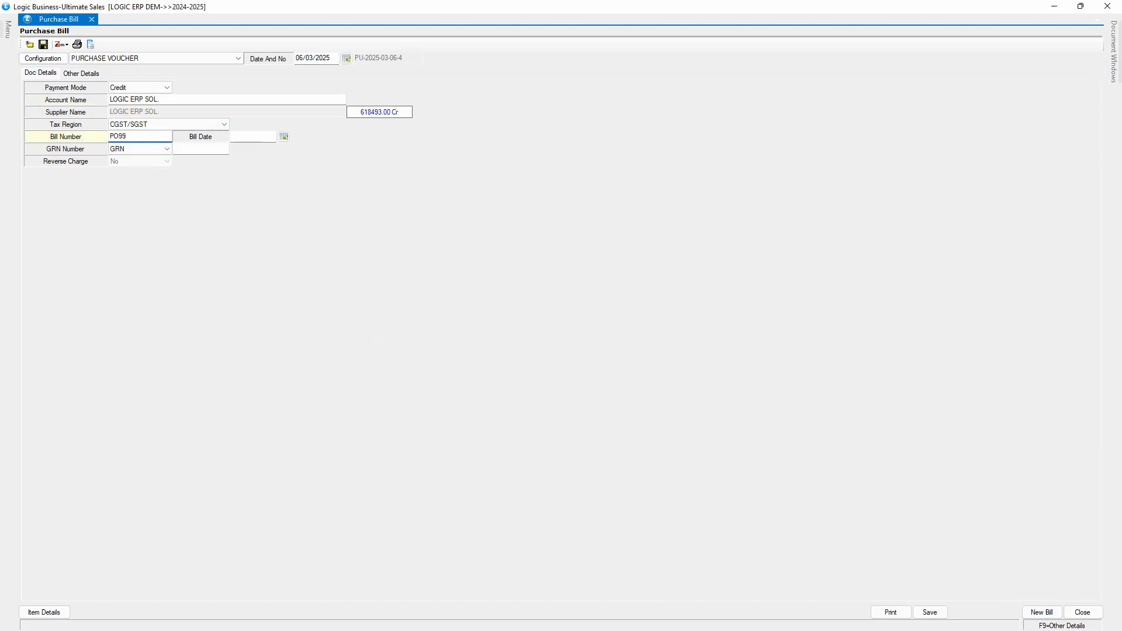
{"action": "key", "text": "Return"}
{"action": "left_click", "coordinate": [262, 139]}
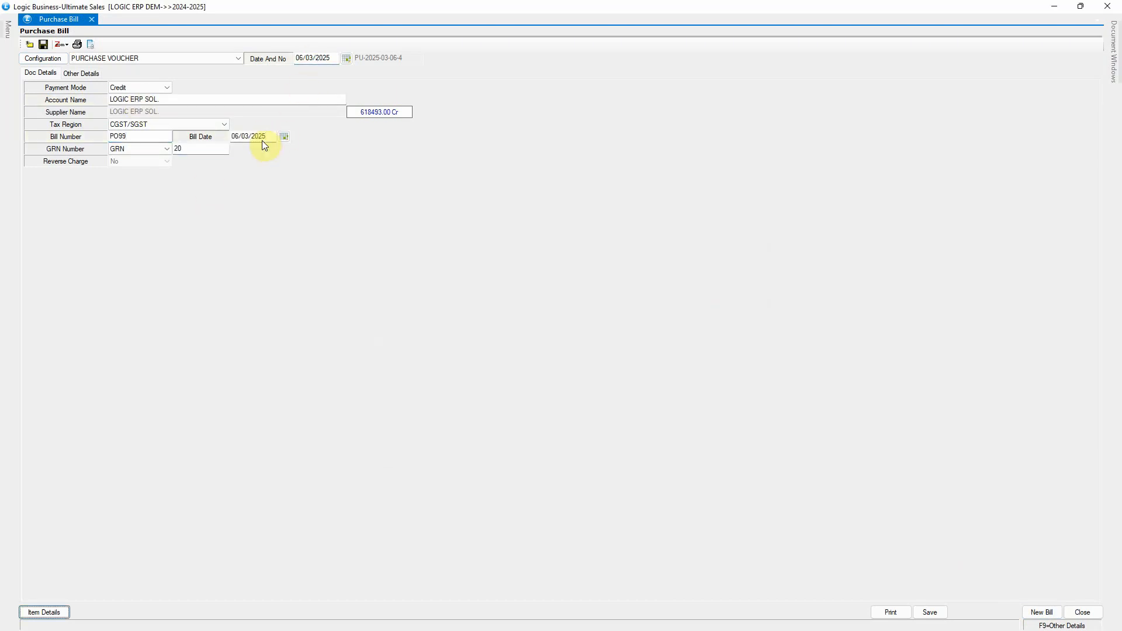
{"action": "key", "text": "Return"}
{"action": "key", "text": "Return"}
Step: Add KRUTIKA STYLISH KURTI BL 6 in size S with lot number PO-67 and quantity 10
{"action": "key", "text": "Return"}
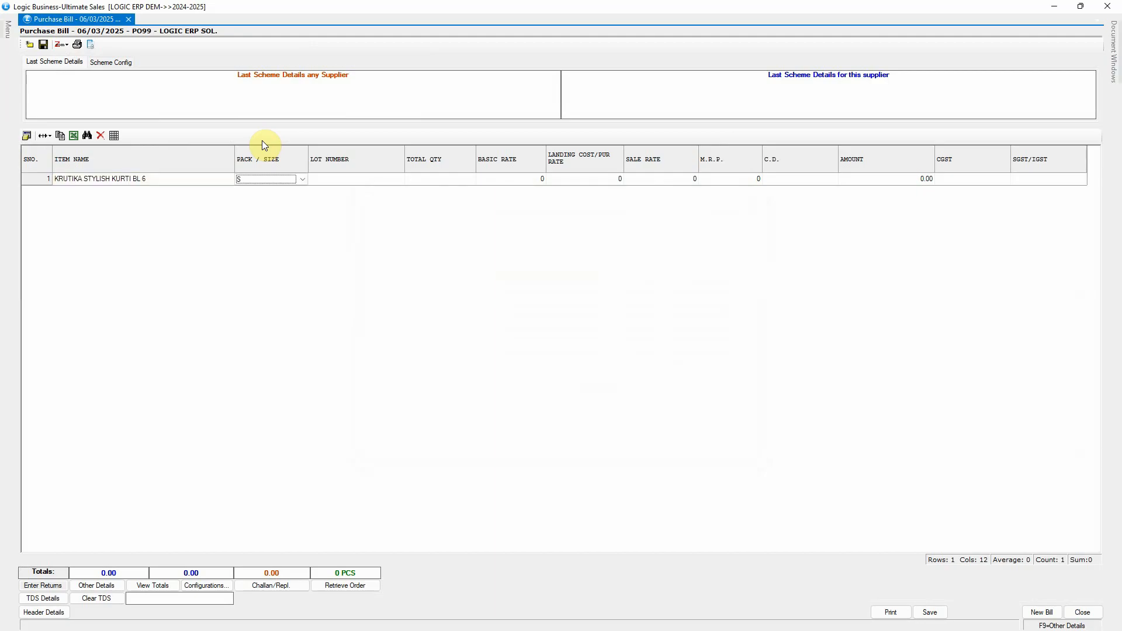
{"action": "key", "text": "Return"}
{"action": "type", "text": "PO-67"}
{"action": "key", "text": "Return"}
{"action": "type", "text": "10"}
{"action": "key", "text": "Return"}
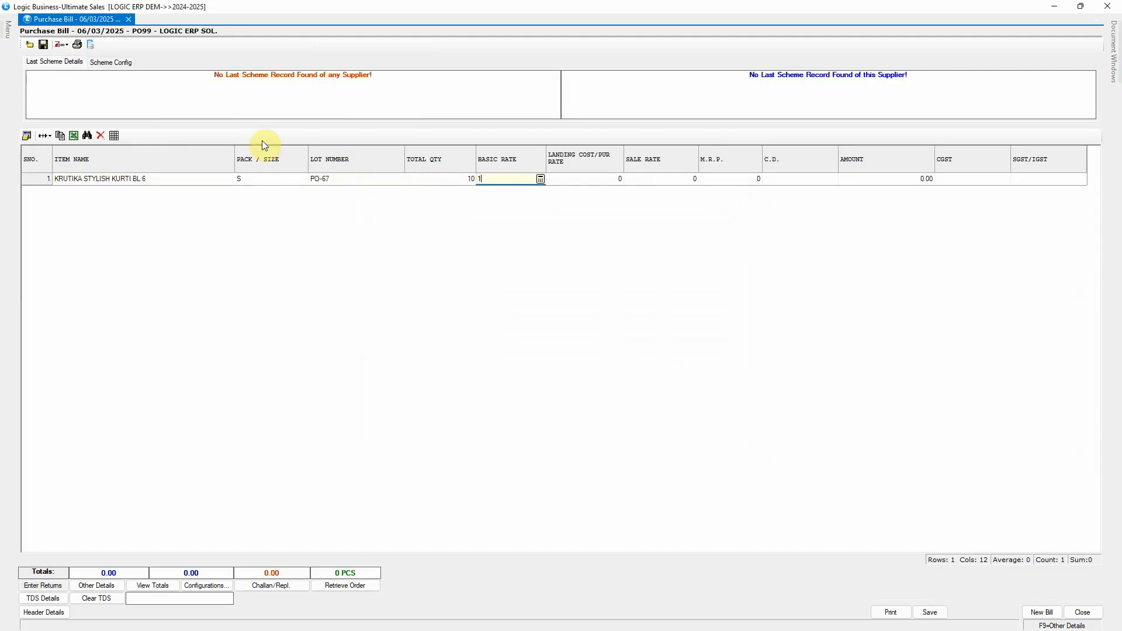
Step: Enter basic and landing cost rates of 500, sale rate 1300 and M.R.P. 1300 for the kurti
{"action": "type", "text": "500"}
{"action": "key", "text": "Return"}
{"action": "key", "text": "Return"}
{"action": "type", "text": "1300"}
{"action": "key", "text": "Return"}
{"action": "type", "text": "1300"}
{"action": "key", "text": "Return"}
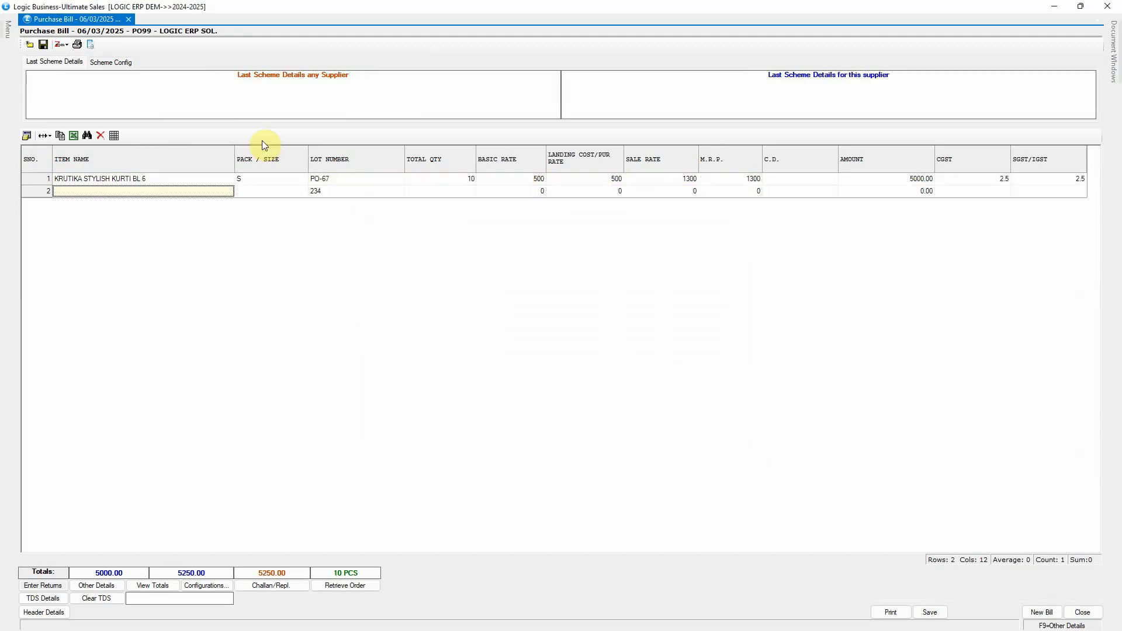
Step: Change the kurti's basic and landing cost rates to 1200 and check its CGST and SGST/IGST rates
{"action": "left_click", "coordinate": [528, 183]}
{"action": "type", "text": "1200"}
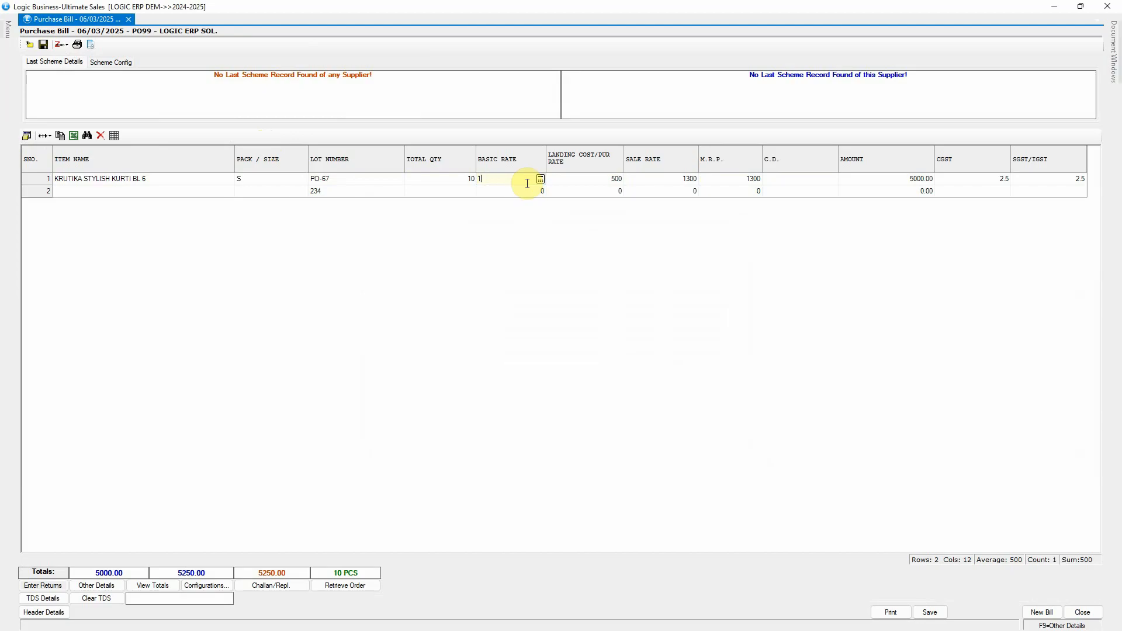
{"action": "key", "text": "Return"}
{"action": "key", "text": "Return"}
{"action": "key", "text": "Return"}
{"action": "key", "text": "Return"}
{"action": "key", "text": "Return"}
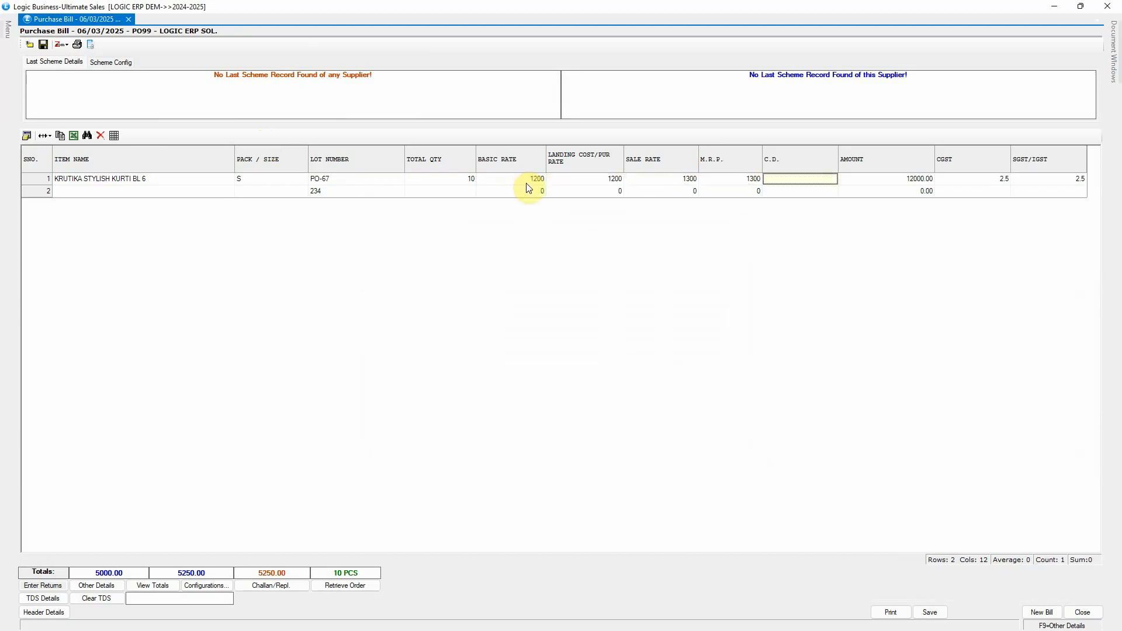
{"action": "left_click", "coordinate": [527, 180]}
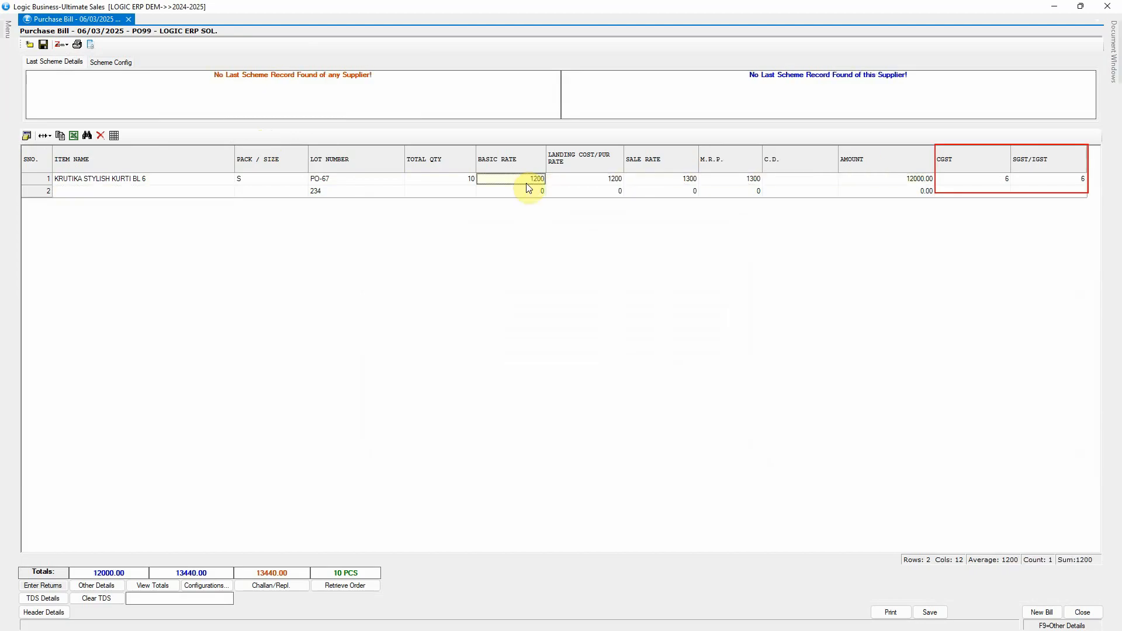
{"action": "left_click", "coordinate": [1004, 180]}
{"action": "left_click", "coordinate": [1051, 181]}
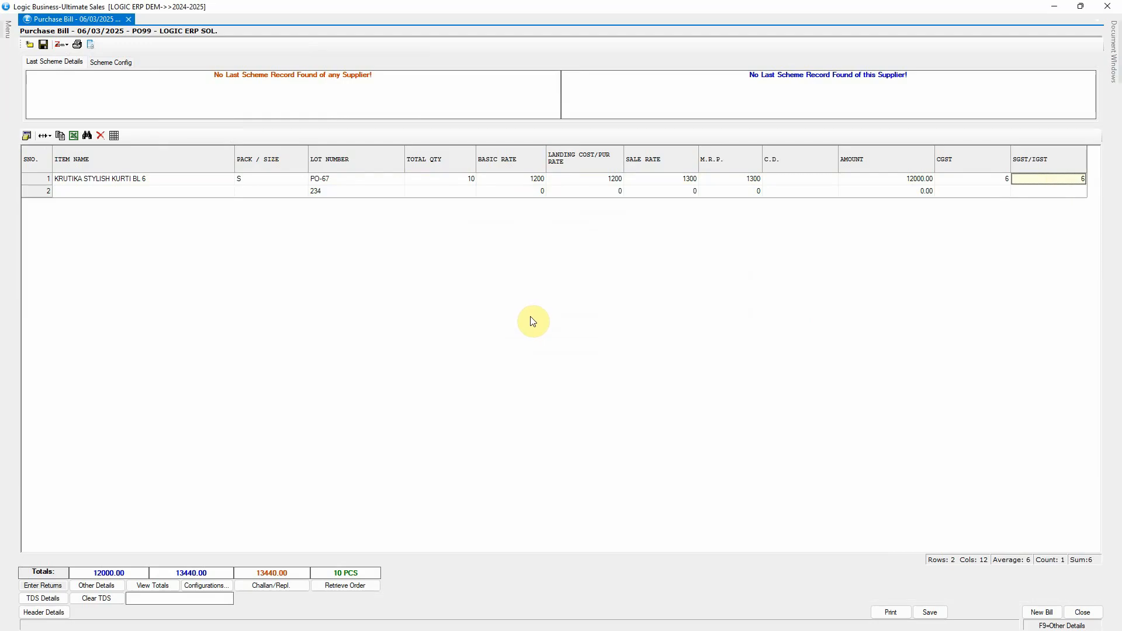
Step: Change Linked Tax Types to Refresh before Save in the PURCHASE VOUCHER configuration and save the configuration
{"action": "left_click", "coordinate": [41, 612]}
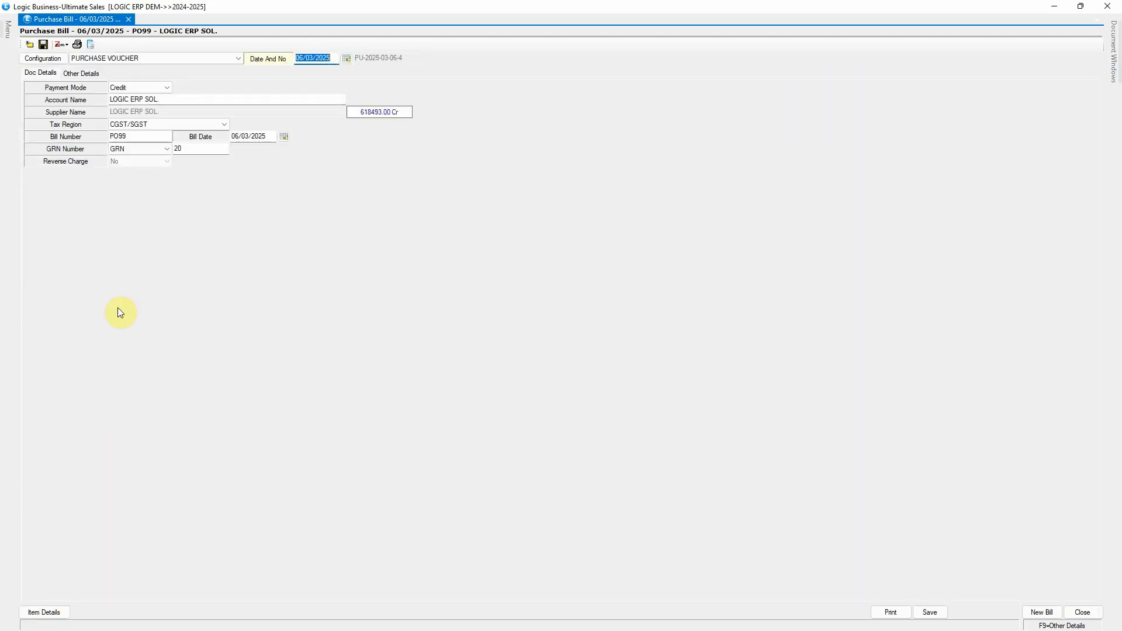
{"action": "left_click", "coordinate": [42, 59]}
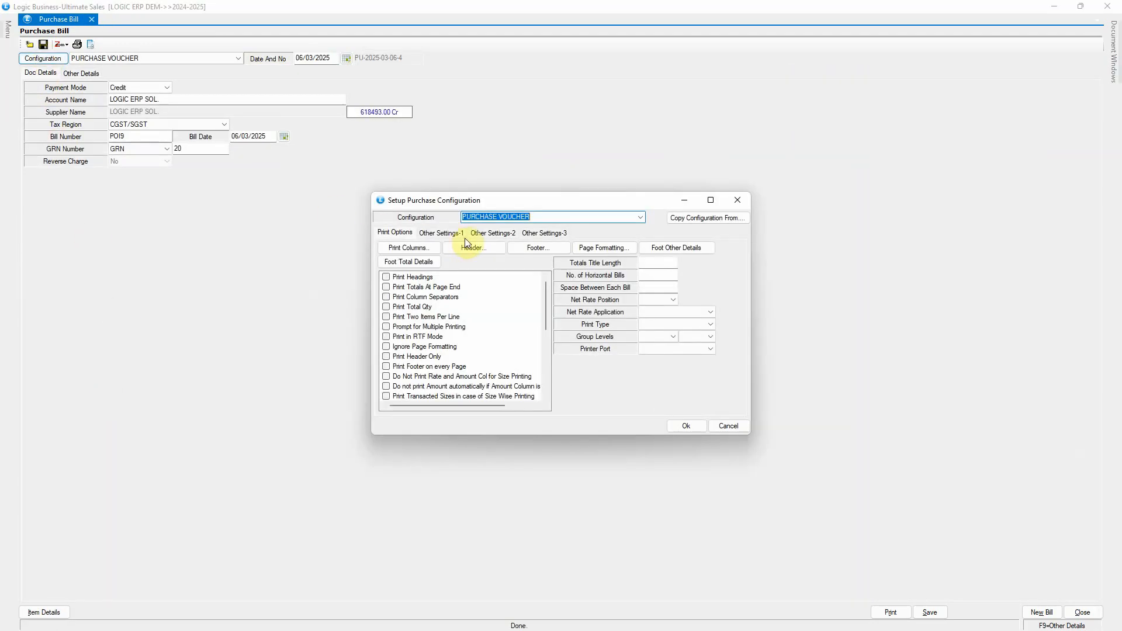
{"action": "left_click", "coordinate": [493, 233]}
{"action": "left_click", "coordinate": [708, 393]}
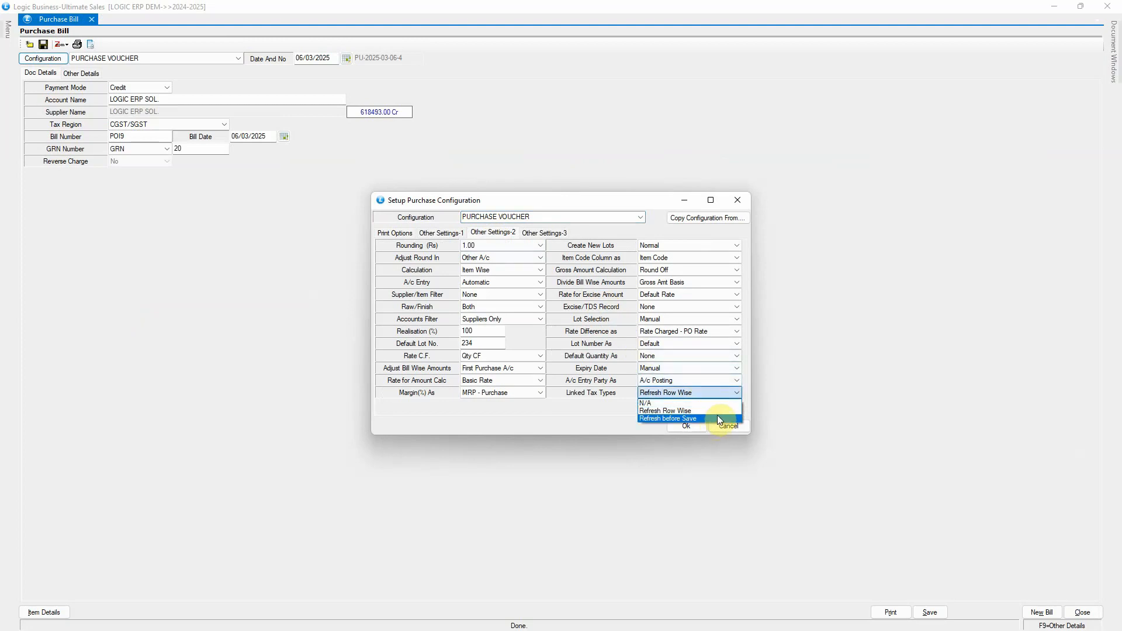
{"action": "left_click", "coordinate": [717, 416]}
{"action": "left_click", "coordinate": [689, 426]}
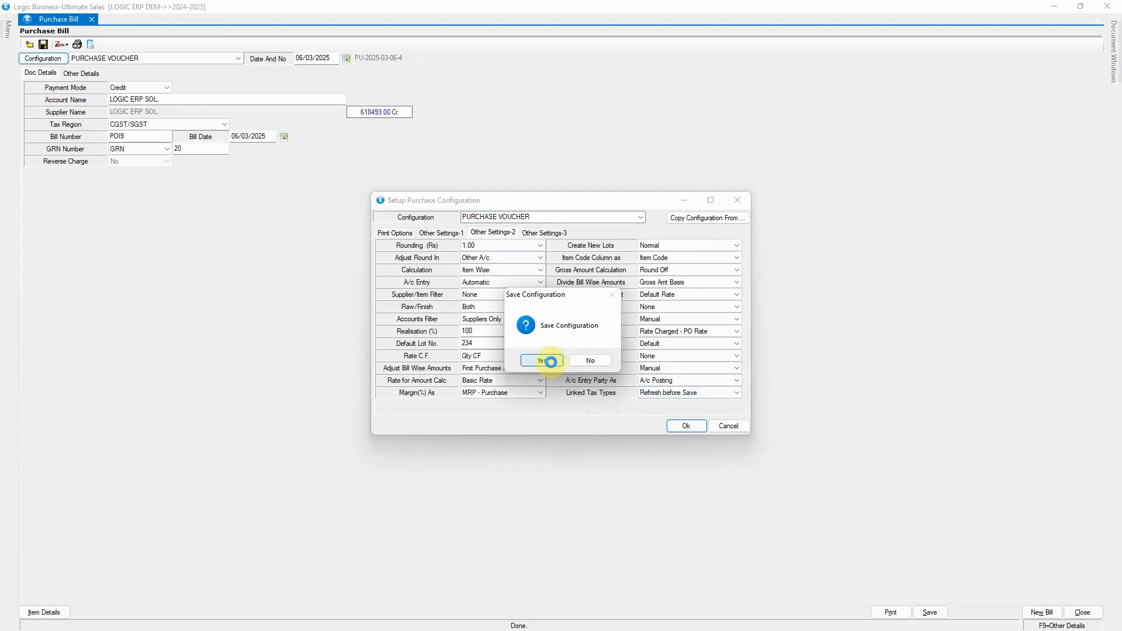
{"action": "left_click", "coordinate": [544, 359]}
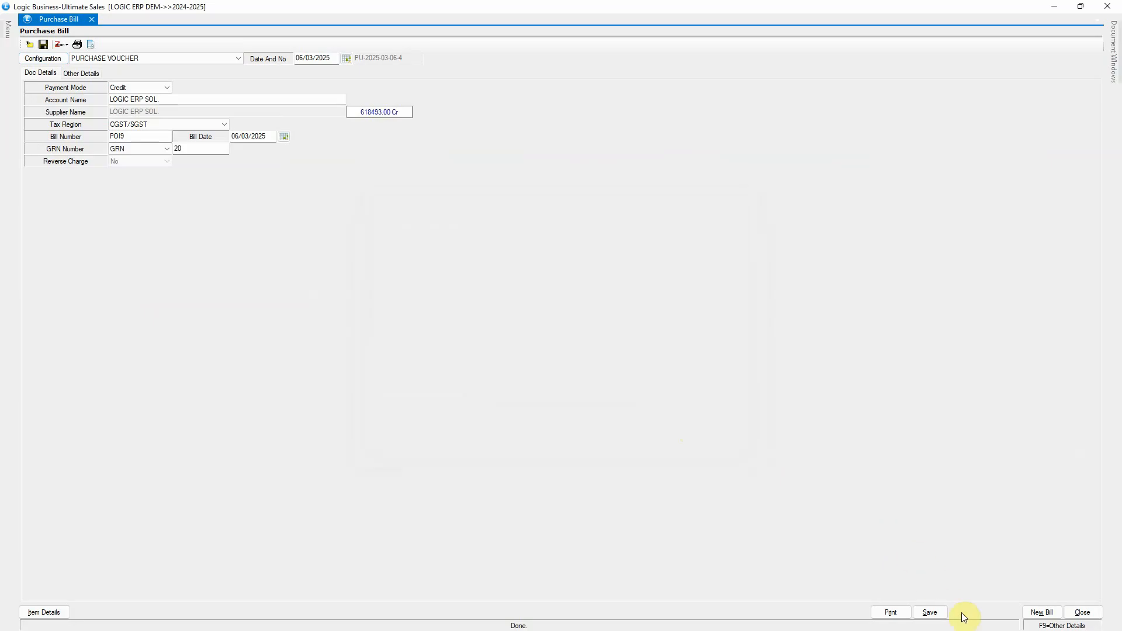
Step: Clear the current bill for a new one and select LOGIC ERP SOL. as its account
{"action": "left_click", "coordinate": [1032, 612]}
{"action": "left_click", "coordinate": [578, 362]}
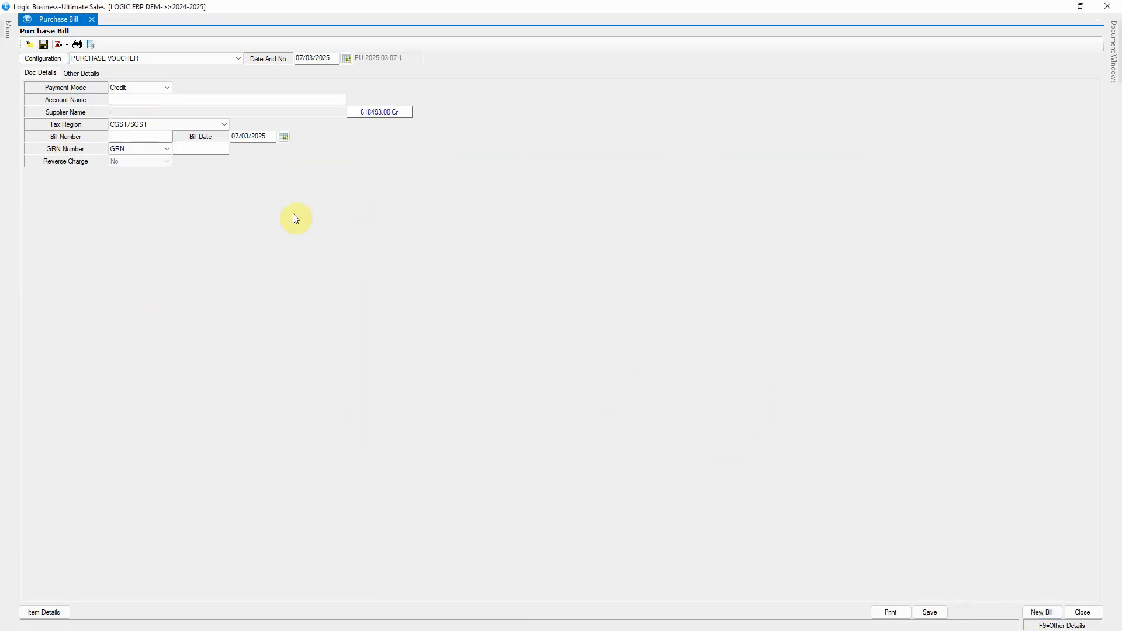
{"action": "left_click", "coordinate": [169, 100]}
{"action": "type", "text": "LOGIC"}
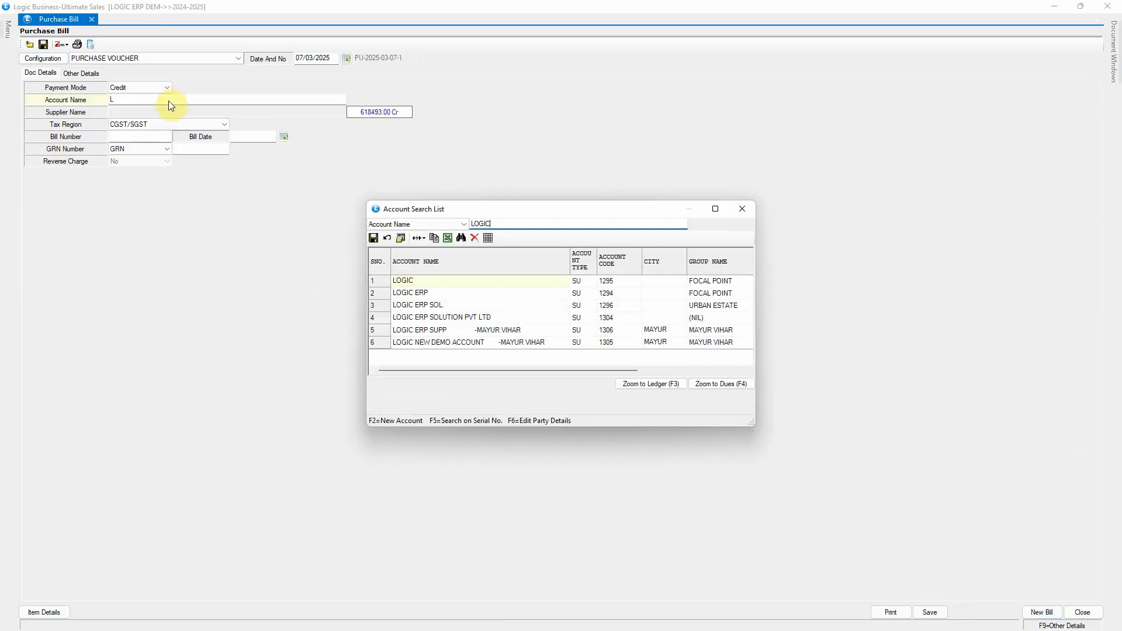
{"action": "key", "text": "Down"}
{"action": "key", "text": "Down"}
{"action": "key", "text": "Return"}
Step: Enter bill number POI9, complete the remaining document details and proceed to the item details
{"action": "type", "text": "POI9"}
{"action": "key", "text": "Return"}
{"action": "left_click", "coordinate": [241, 136]}
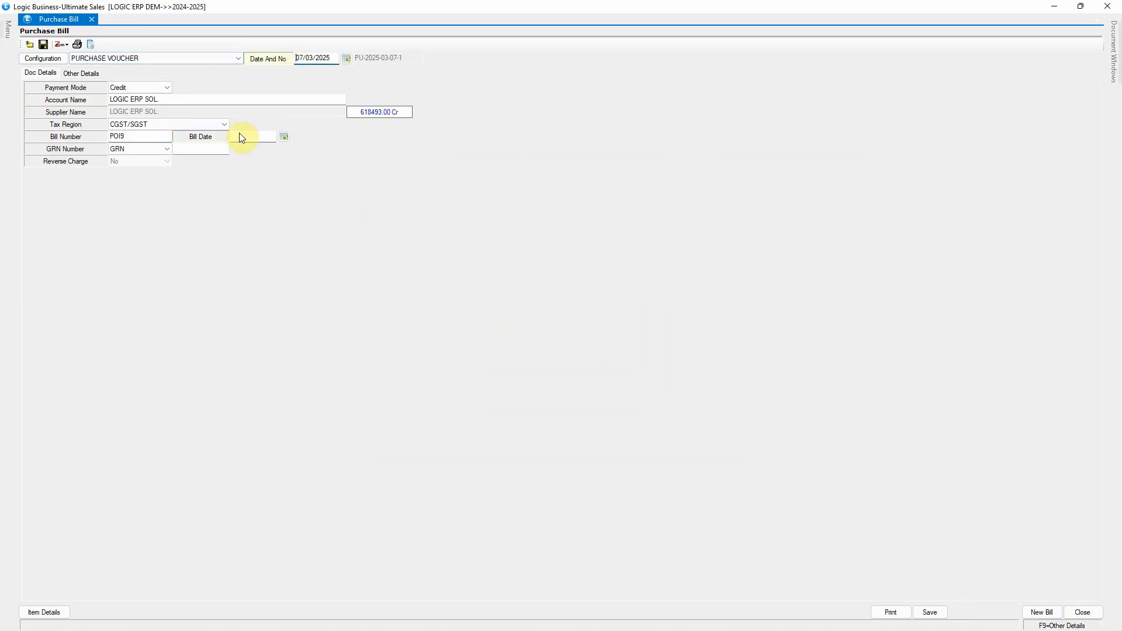
{"action": "left_click", "coordinate": [63, 616]}
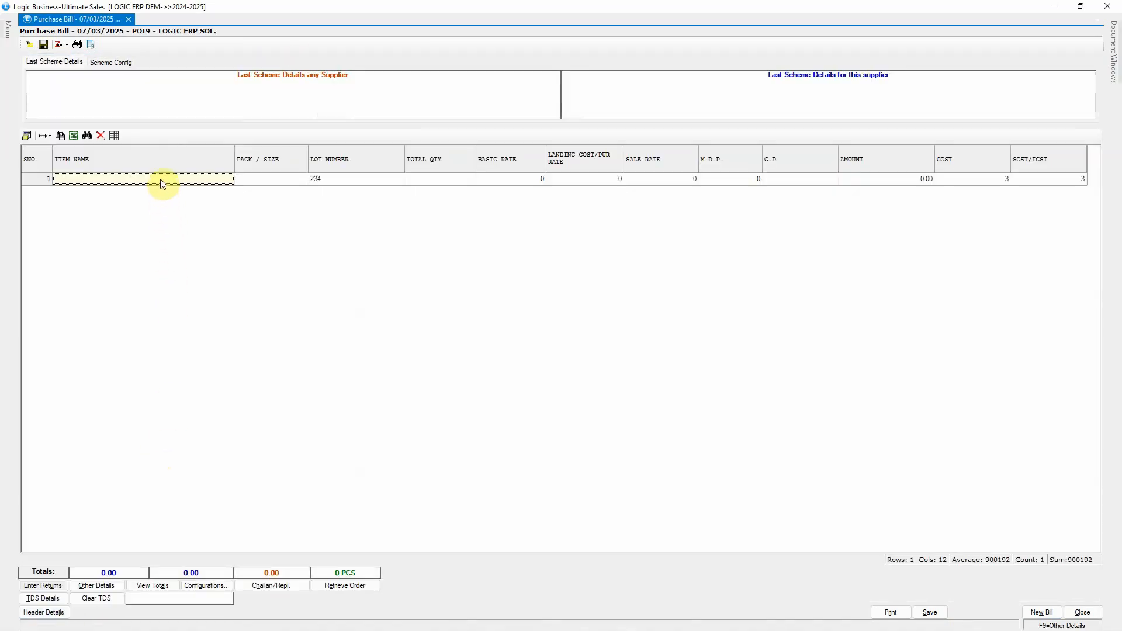
Step: Add KRUTIKA STYLISH KURTI BL 6 in size S to the first row with lot number 2 and quantity 10
{"action": "type", "text": "KRU"}
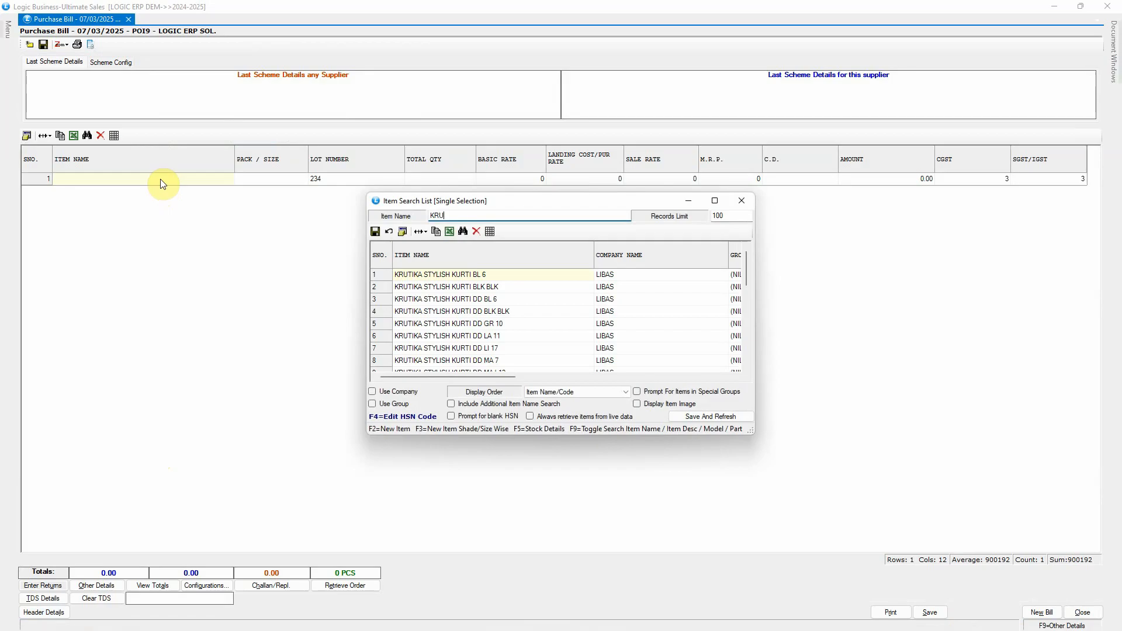
{"action": "key", "text": "Return"}
{"action": "type", "text": "2"}
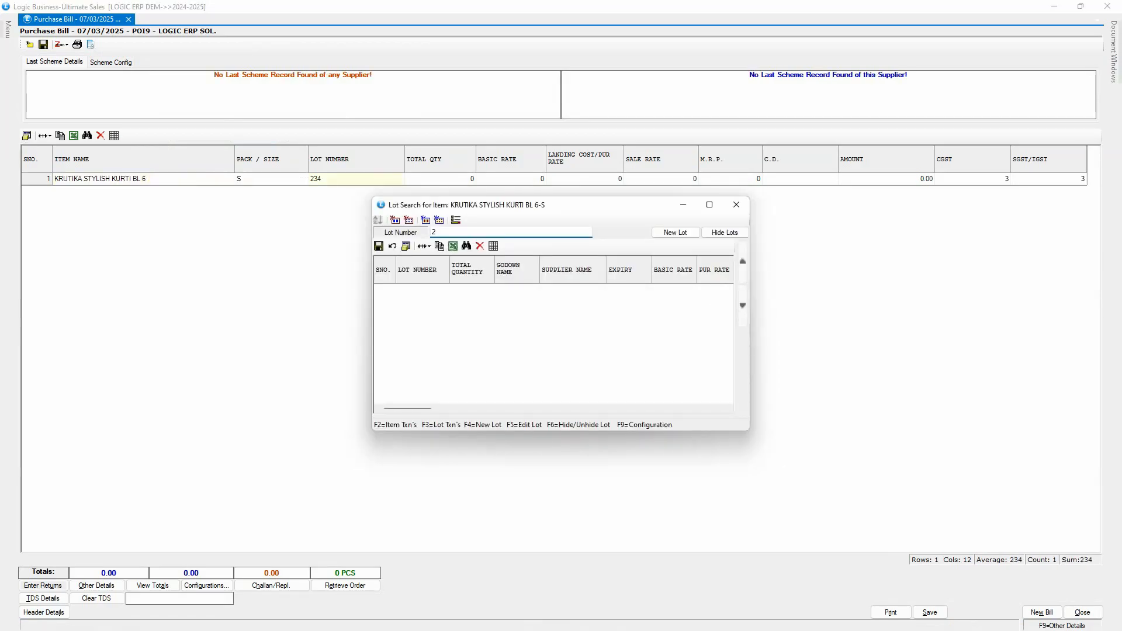
{"action": "key", "text": "Return"}
{"action": "type", "text": "10"}
{"action": "key", "text": "Return"}
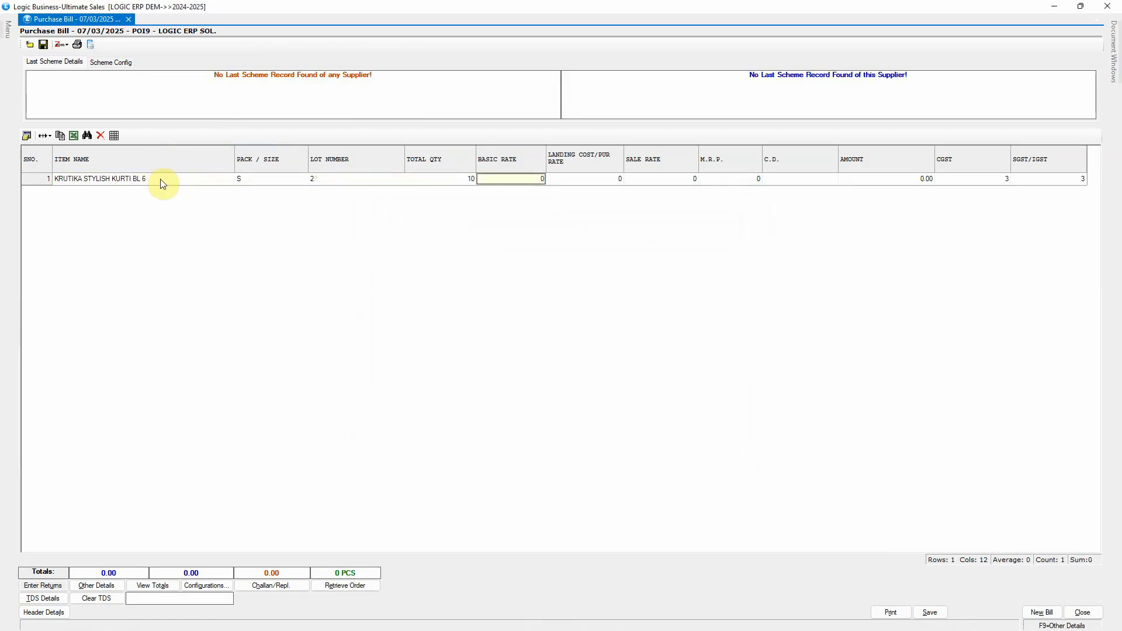
Step: Enter basic and landing cost rates of 500, sale rate 1200 and M.R.P. 1200 for the kurti
{"action": "type", "text": "500"}
{"action": "key", "text": "Return"}
{"action": "key", "text": "Return"}
{"action": "type", "text": "1200"}
{"action": "key", "text": "Return"}
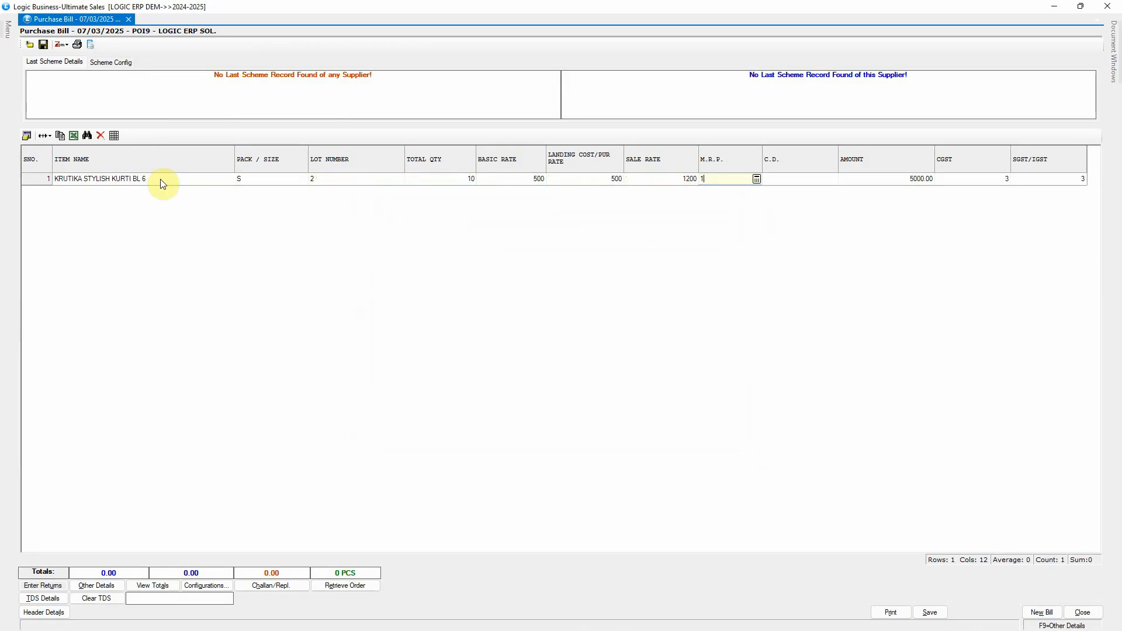
{"action": "type", "text": "1200"}
{"action": "key", "text": "Return"}
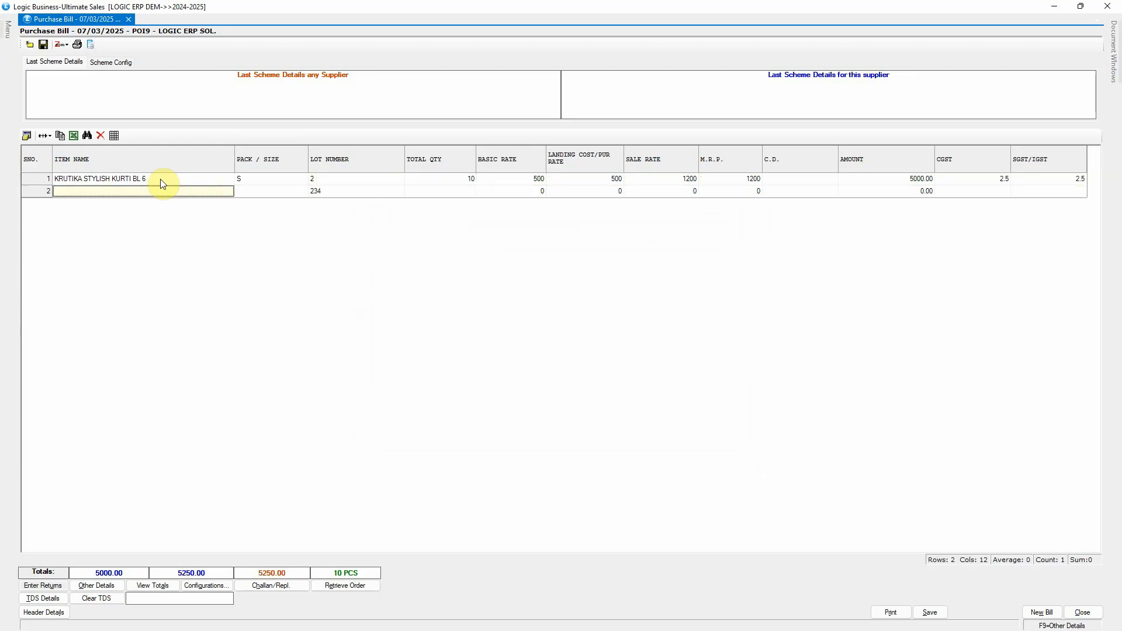
Step: Change the kurti's basic and landing cost rates to 1300, its sale rate to 1900 and its M.R.P. to 199
{"action": "left_click", "coordinate": [516, 182]}
{"action": "type", "text": "1300"}
{"action": "key", "text": "Return"}
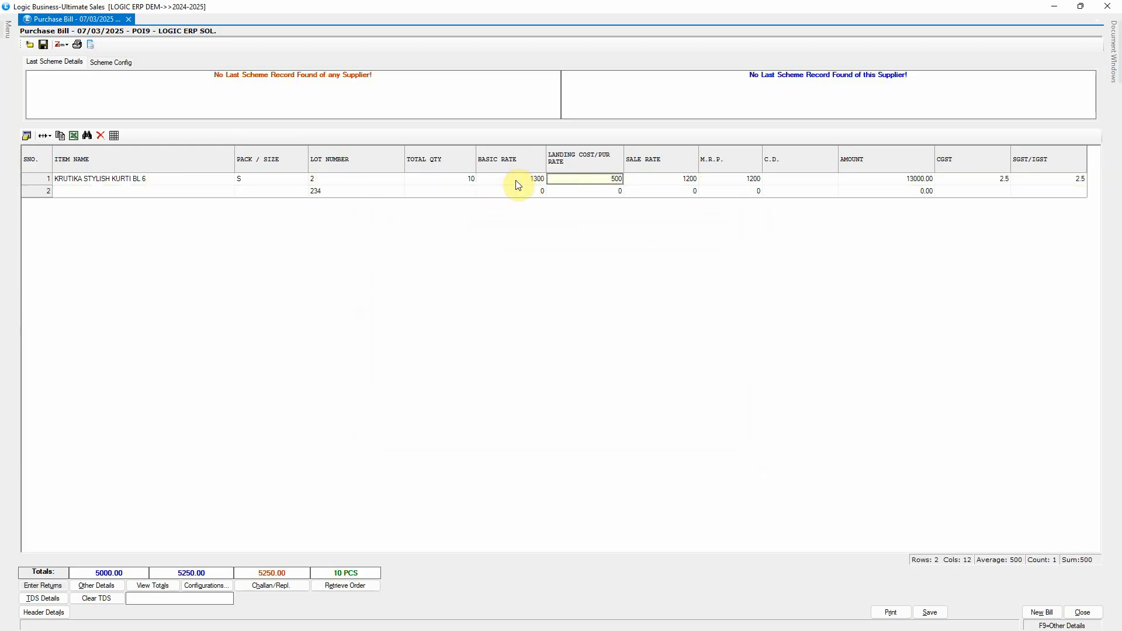
{"action": "key", "text": "Return"}
{"action": "type", "text": "1900"}
{"action": "key", "text": "Return"}
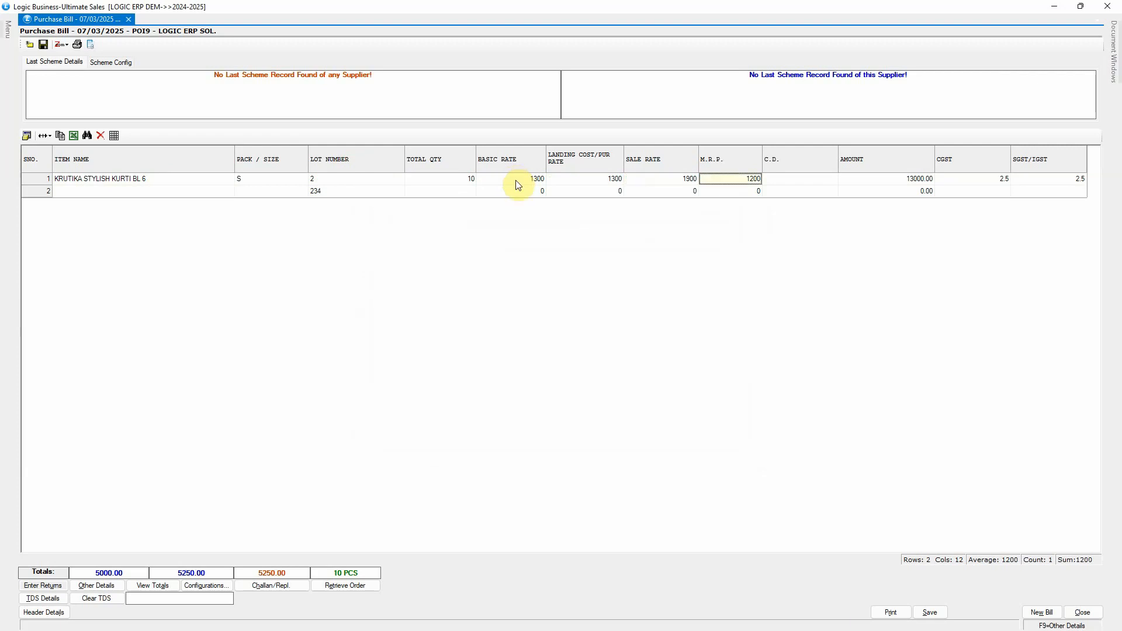
{"action": "type", "text": "199"}
{"action": "key", "text": "Return"}
{"action": "key", "text": "Return"}
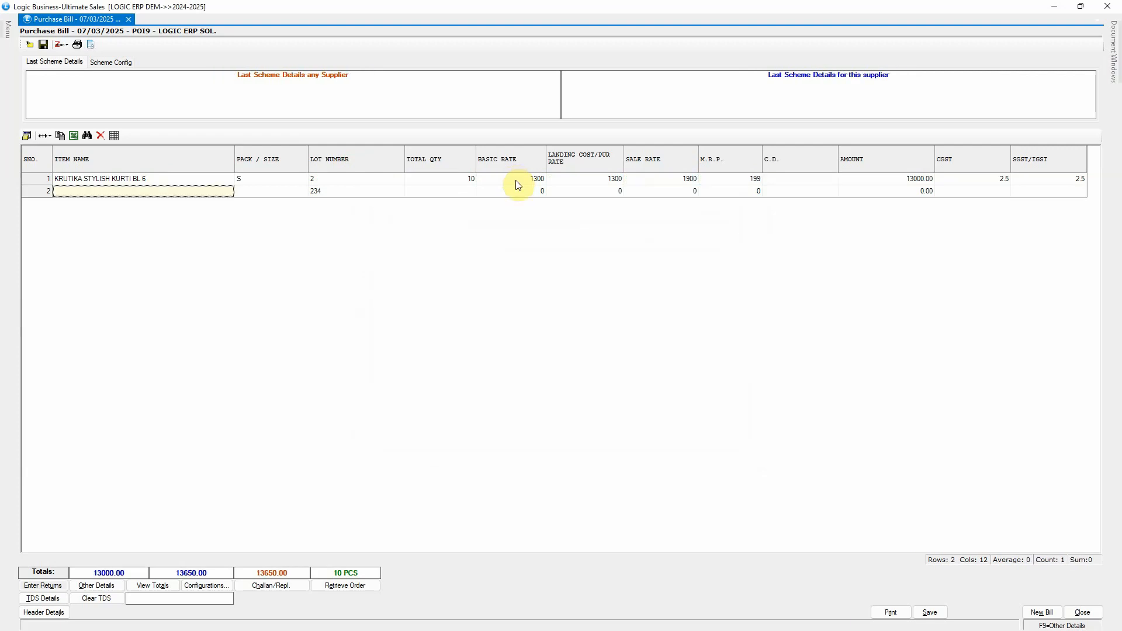
Step: Check the kurti's CGST and SGST/IGST rates and save the purchase bill with CHD- HQ as the stock godown
{"action": "left_click", "coordinate": [963, 180]}
{"action": "left_click", "coordinate": [1040, 181]}
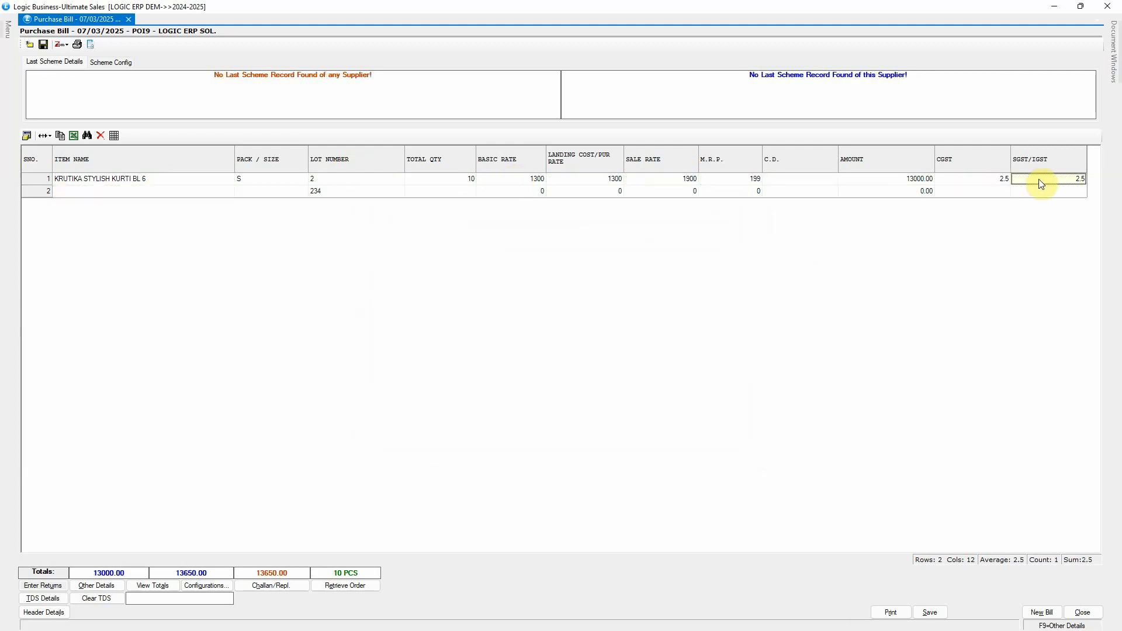
{"action": "left_click", "coordinate": [933, 611]}
{"action": "left_click", "coordinate": [550, 356]}
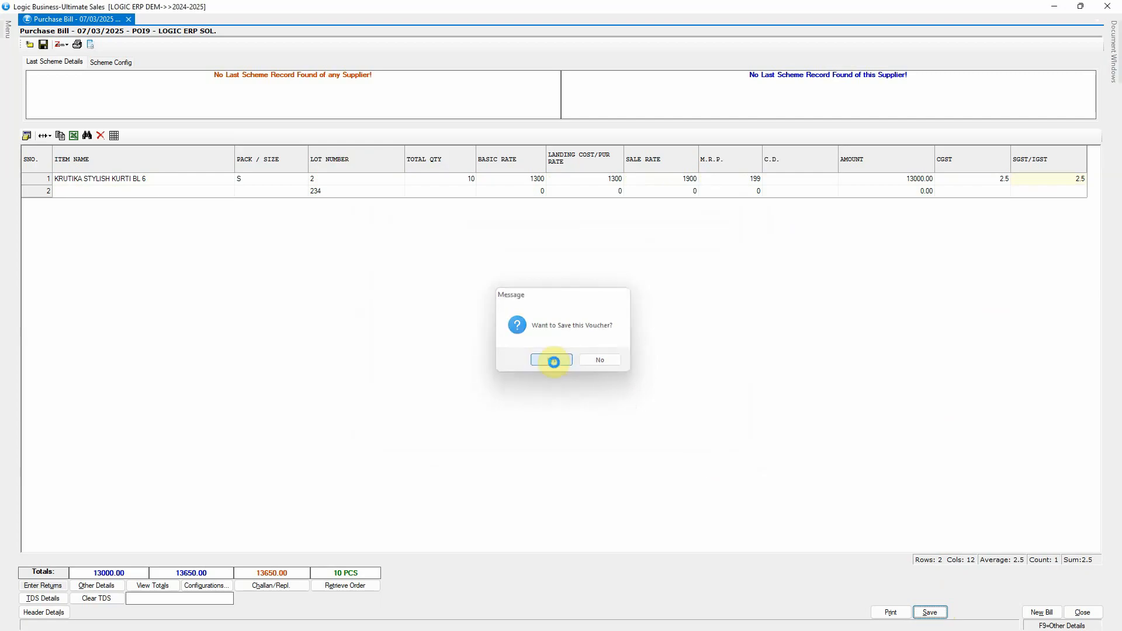
{"action": "left_click", "coordinate": [462, 310]}
{"action": "left_click", "coordinate": [463, 323]}
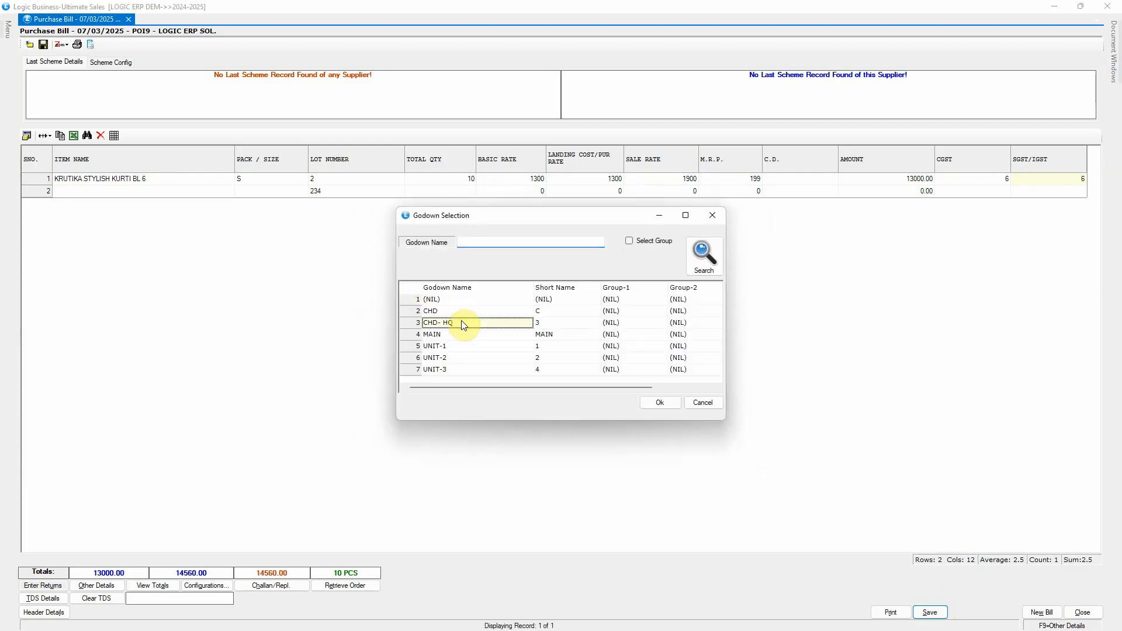
{"action": "left_click", "coordinate": [657, 403]}
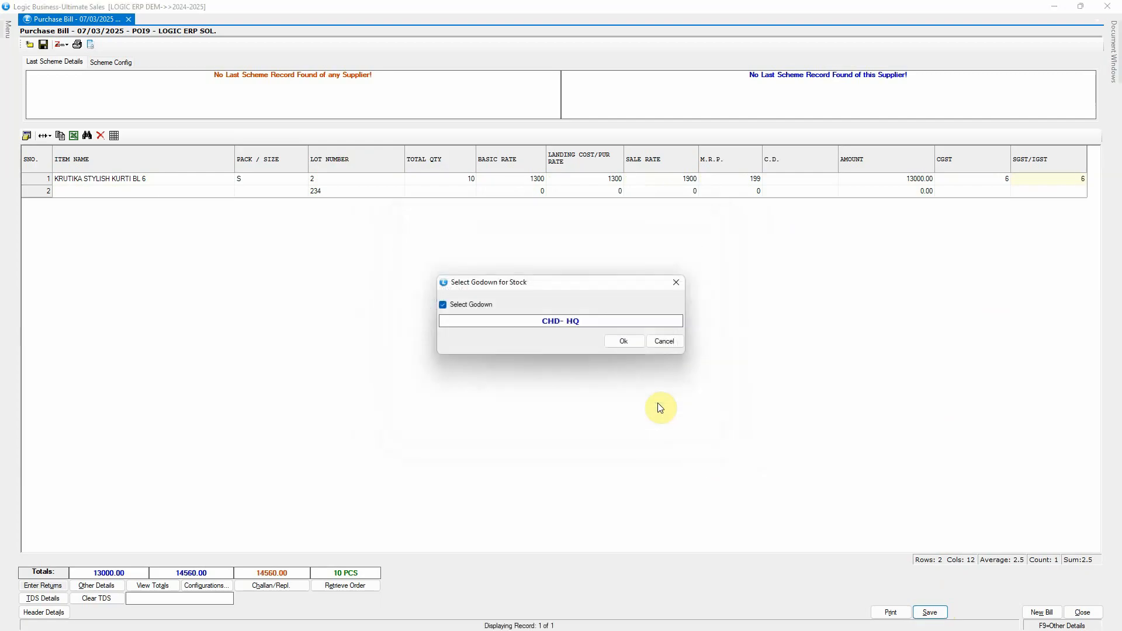
{"action": "left_click", "coordinate": [624, 342]}
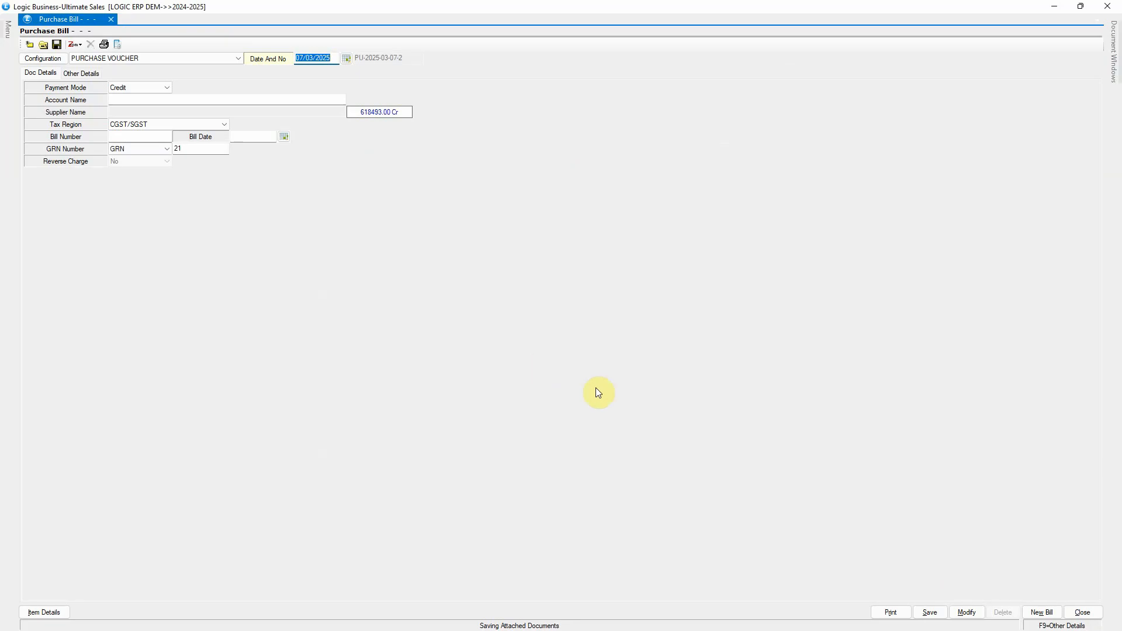
Step: Search the saved purchase bills, reopen bill POI9 for modification and check the kurti's CGST and SGST/IGST rates
{"action": "left_click", "coordinate": [967, 612]}
{"action": "left_click", "coordinate": [395, 305]}
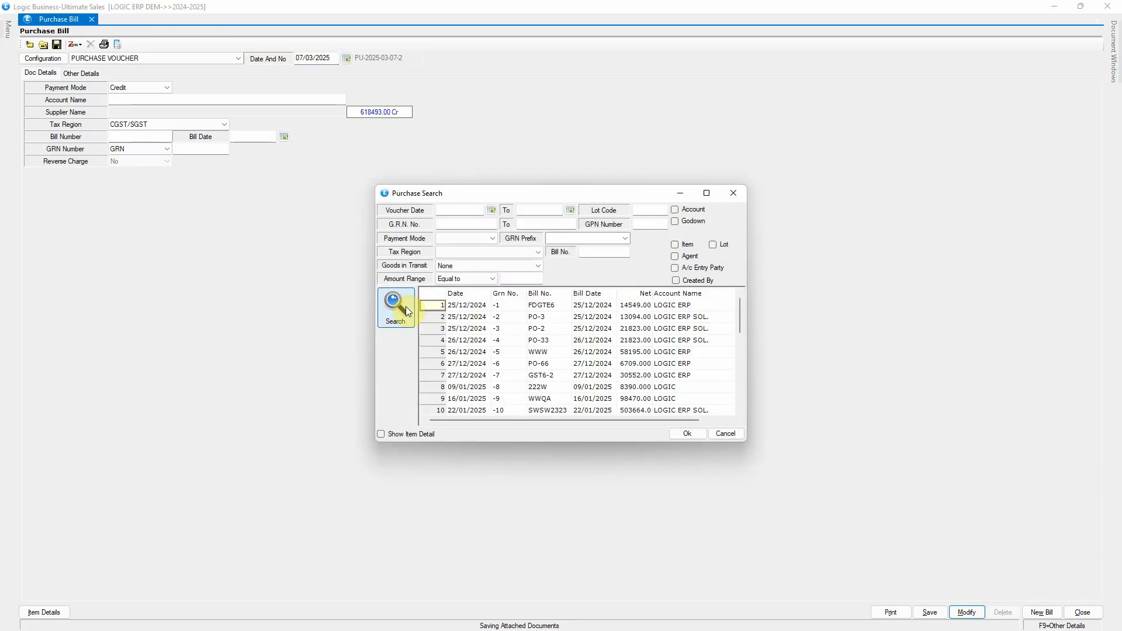
{"action": "left_click_drag", "start_coordinate": [742, 307], "coordinate": [748, 409]}
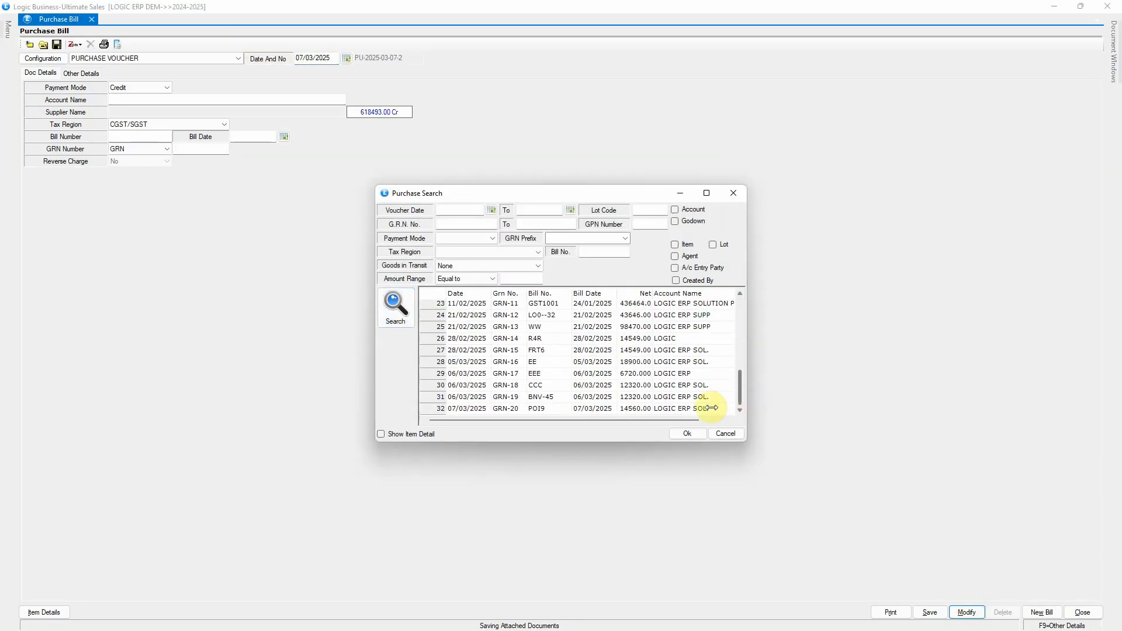
{"action": "left_click", "coordinate": [637, 409]}
{"action": "left_click", "coordinate": [686, 434]}
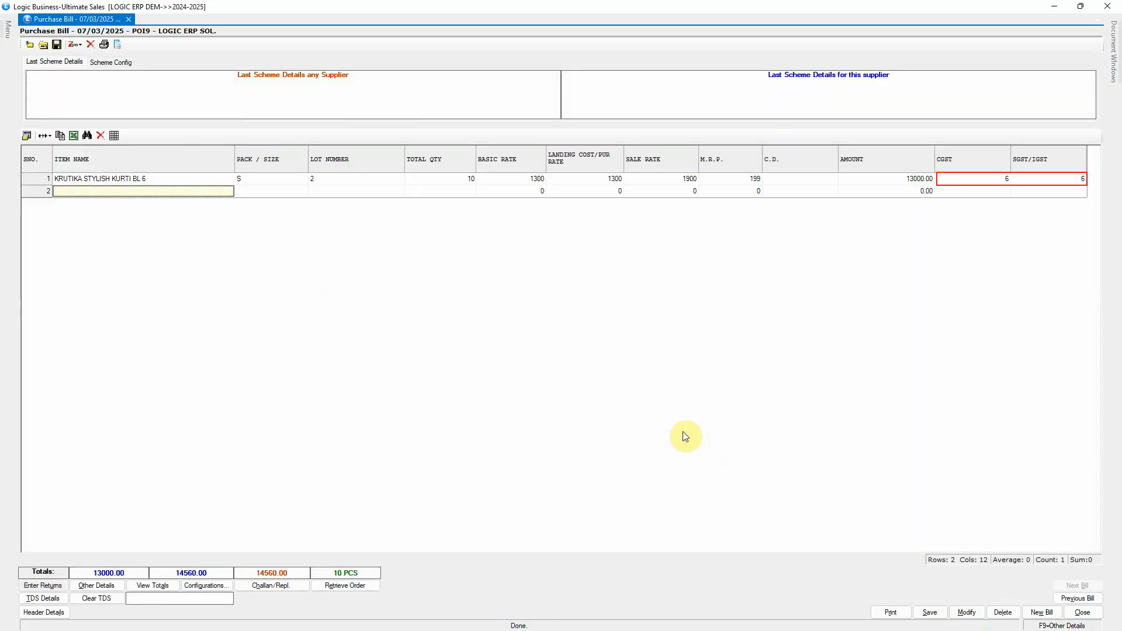
{"action": "left_click", "coordinate": [1042, 183]}
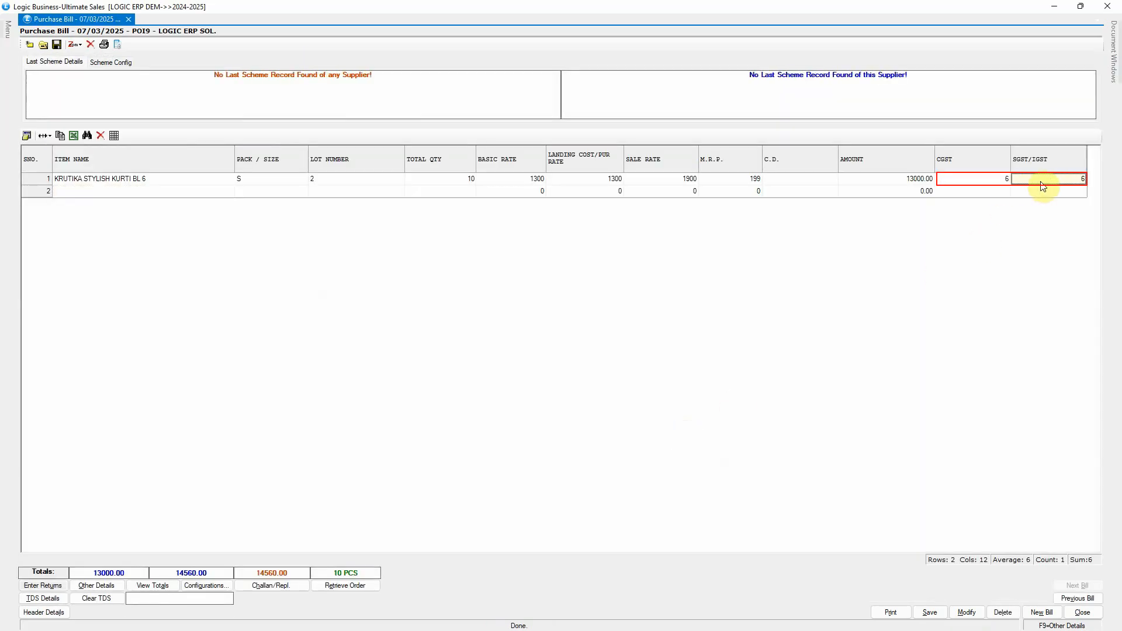